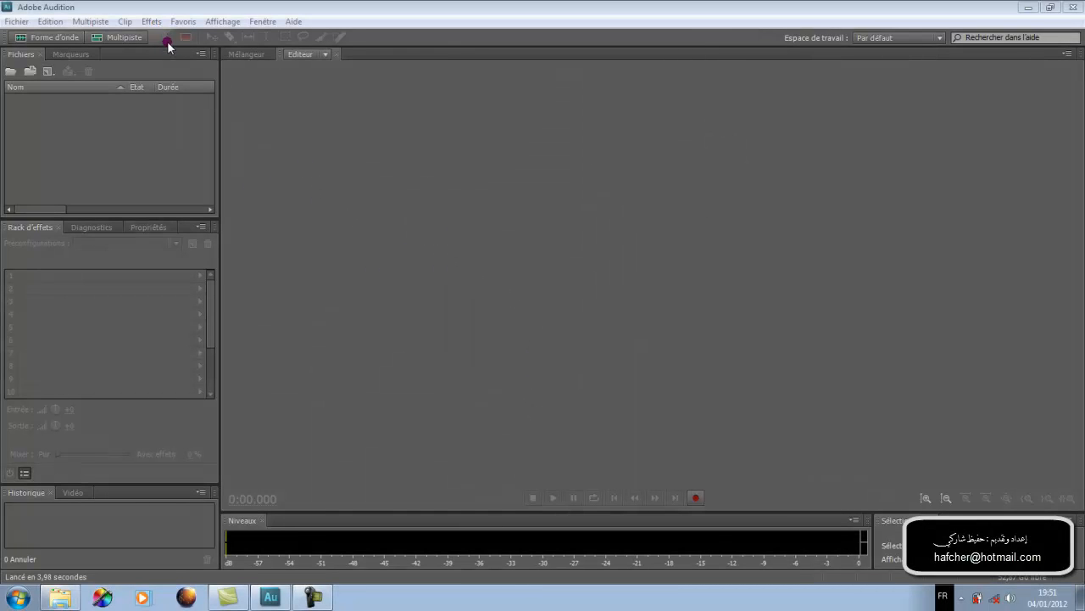
# - Check which VST effects are available among the audio effects
pyautogui.click(151, 22)
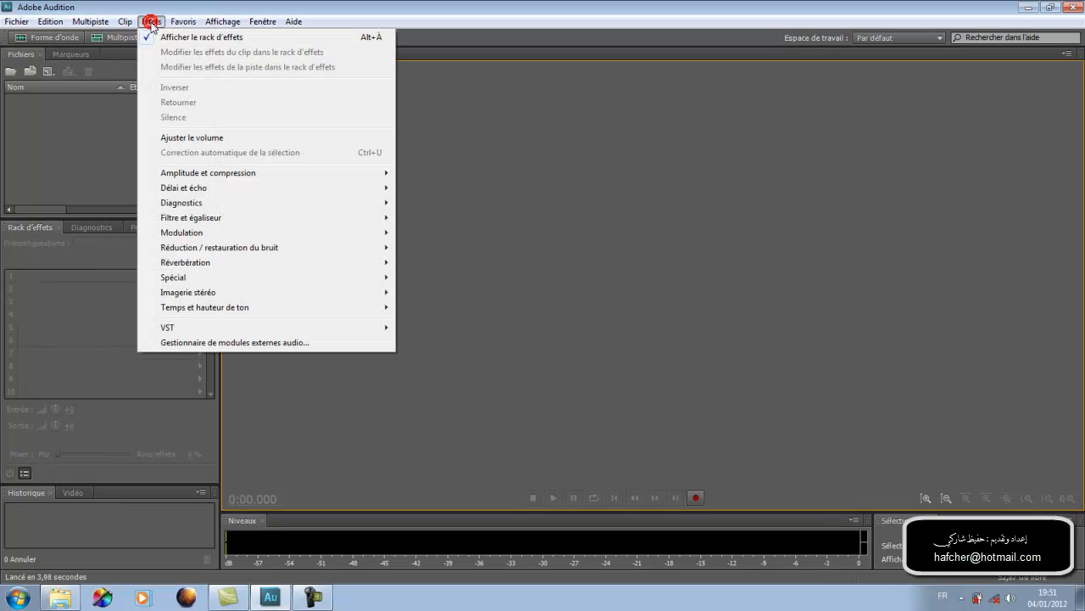
pyautogui.click(175, 331)
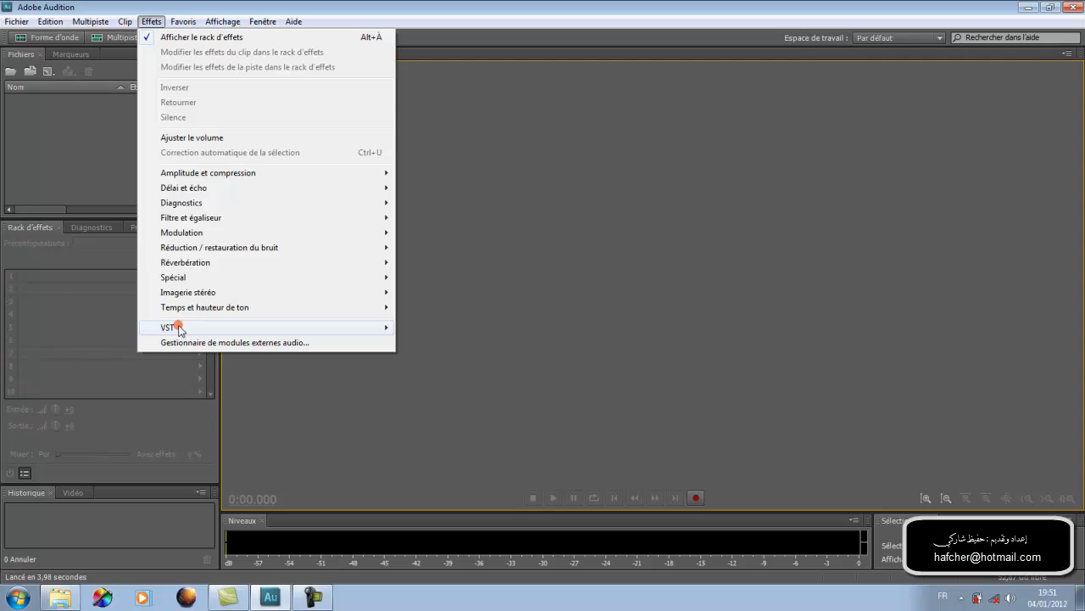
pyautogui.click(374, 331)
pyautogui.click(408, 329)
pyautogui.click(473, 286)
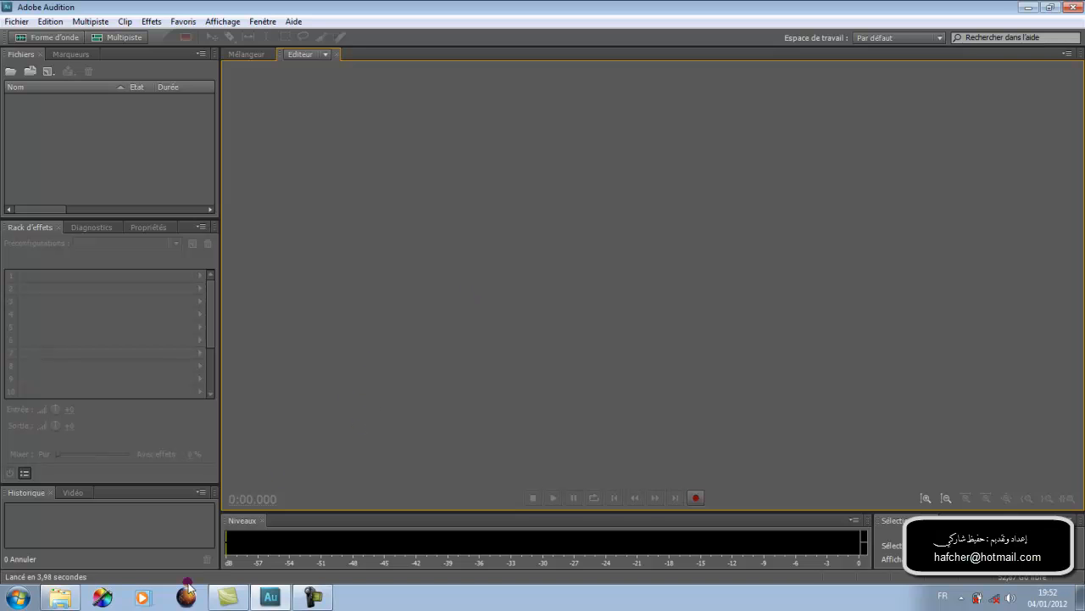
# - Switch to Windows Explorer, open the TC Works Native Bundle v3.1 archive and run its Setup.exe
pyautogui.click(55, 598)
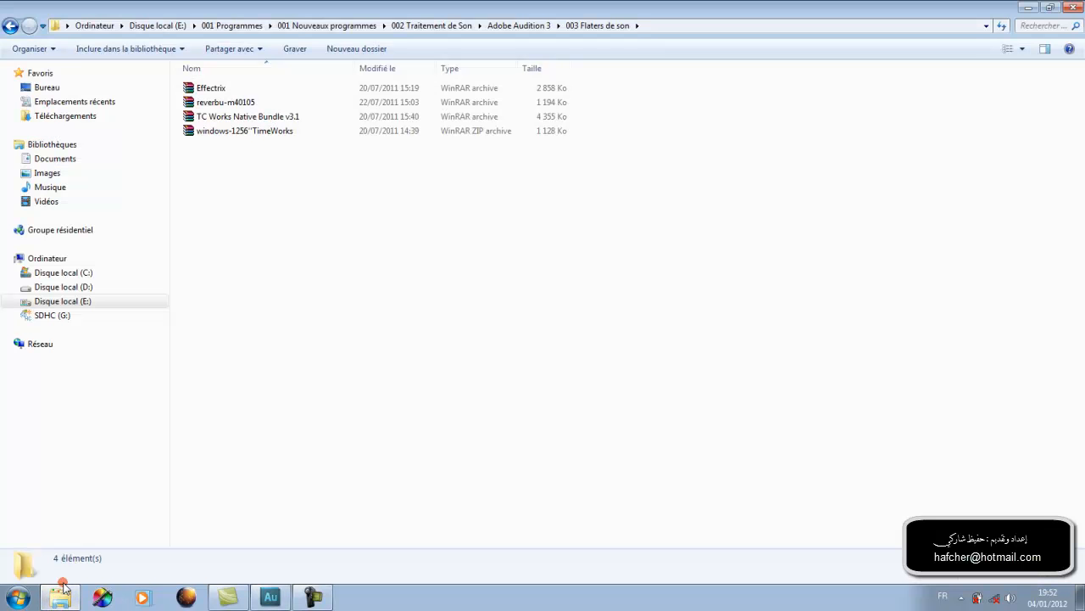
pyautogui.click(194, 120)
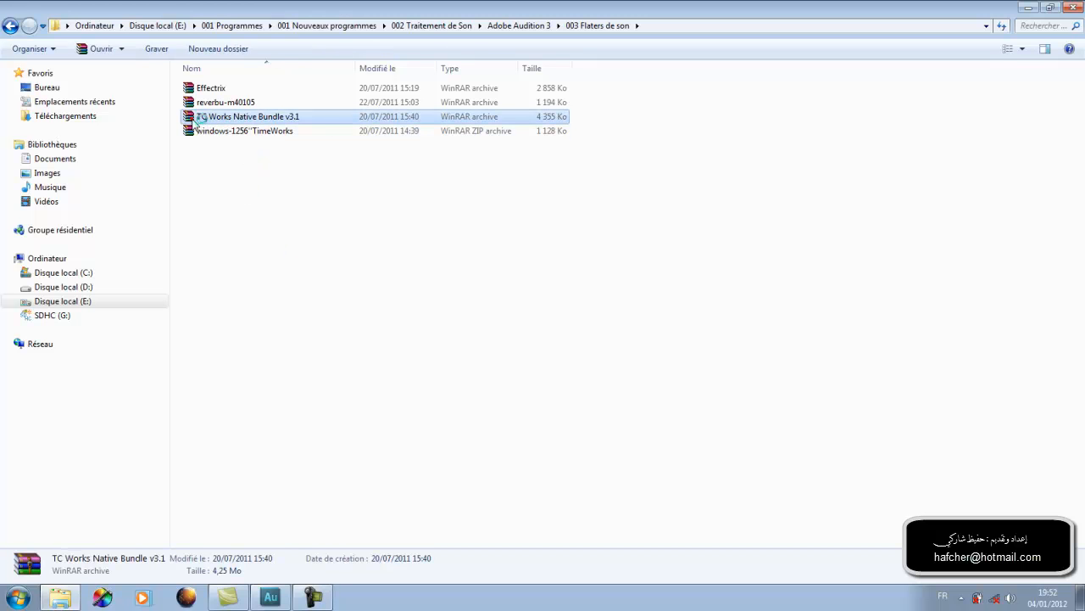
pyautogui.doubleClick(195, 120)
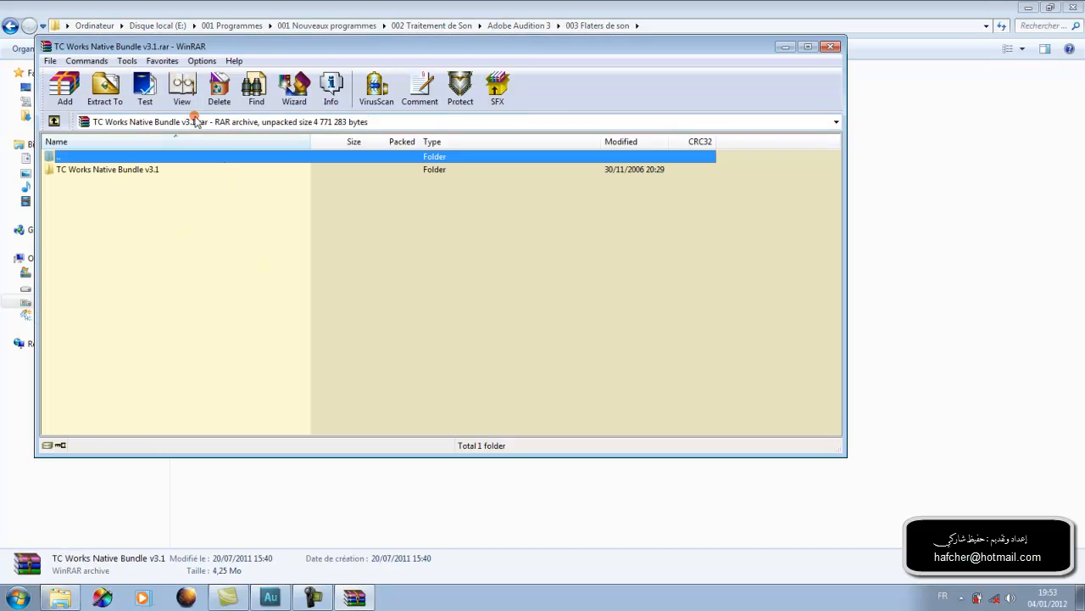
pyautogui.doubleClick(66, 171)
pyautogui.doubleClick(65, 184)
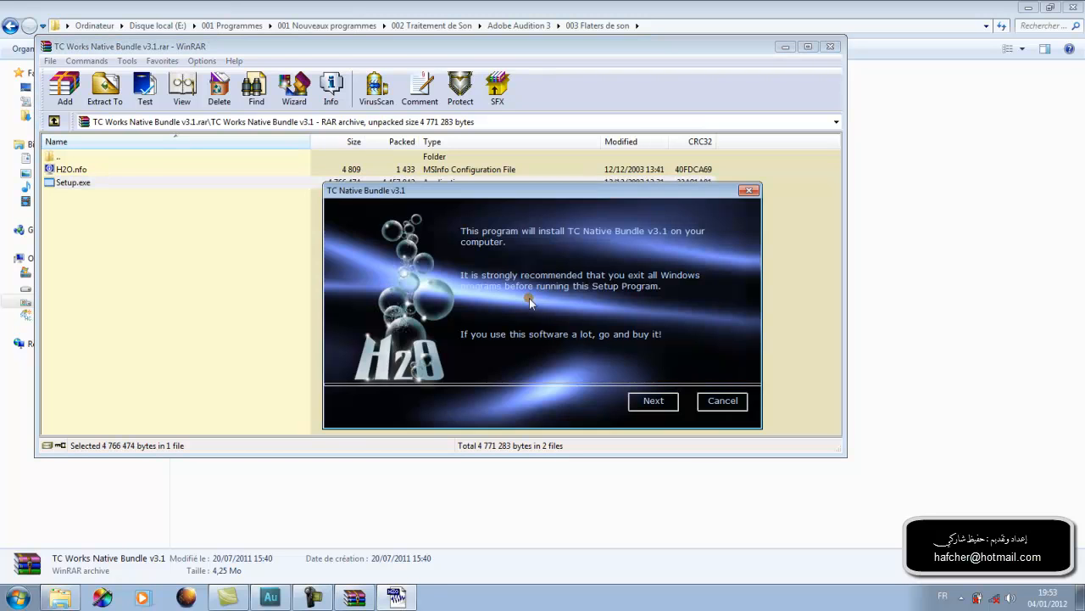
# - Set the installer's VST plug-in destination to C:\TC Native Bundle and continue to the program destination
pyautogui.click(657, 404)
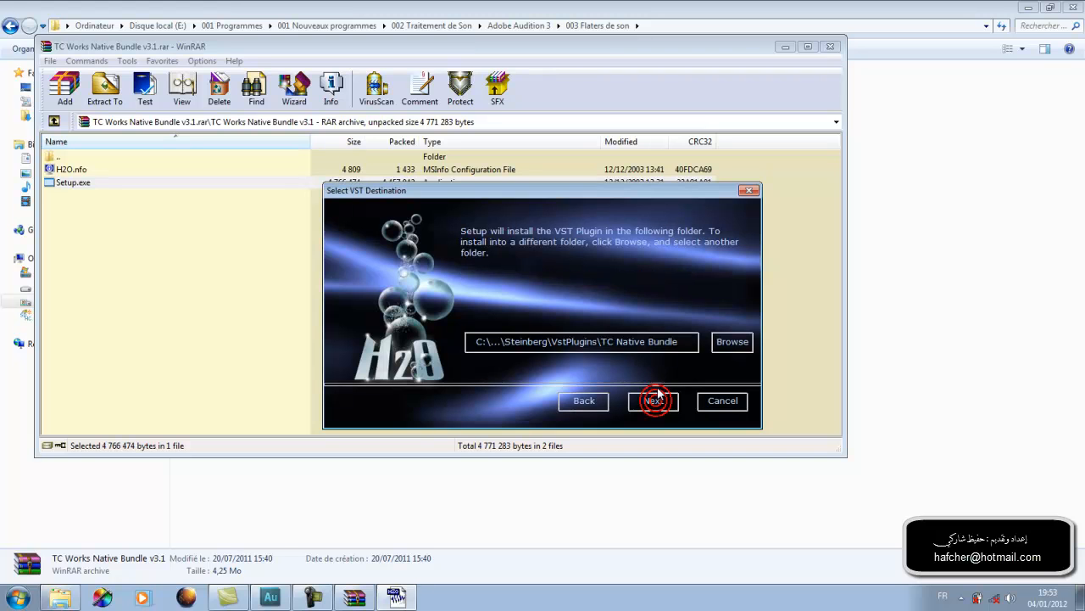
pyautogui.click(730, 342)
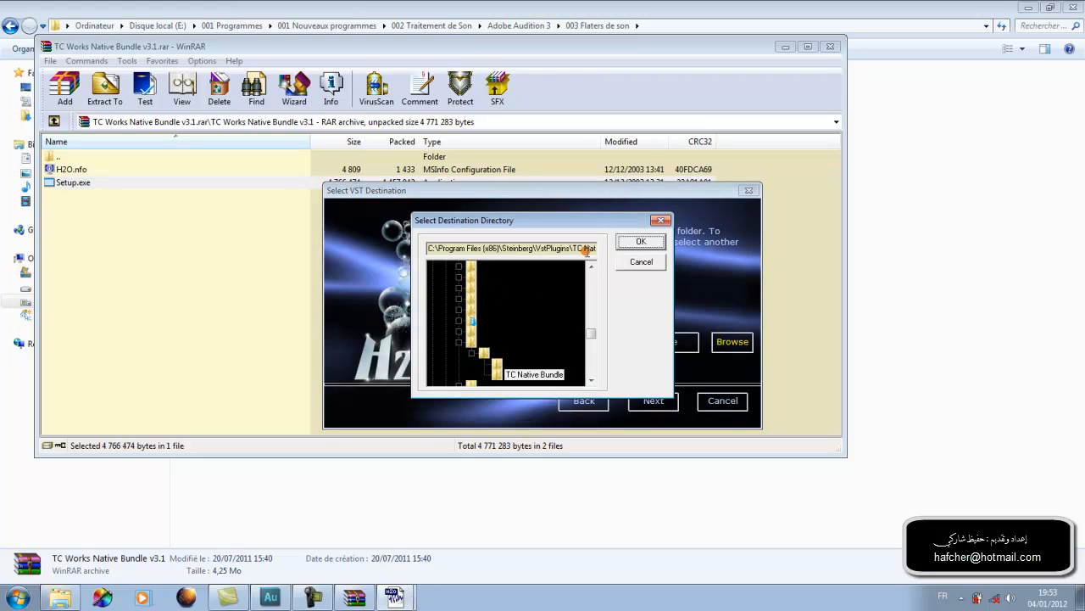
pyautogui.click(591, 266)
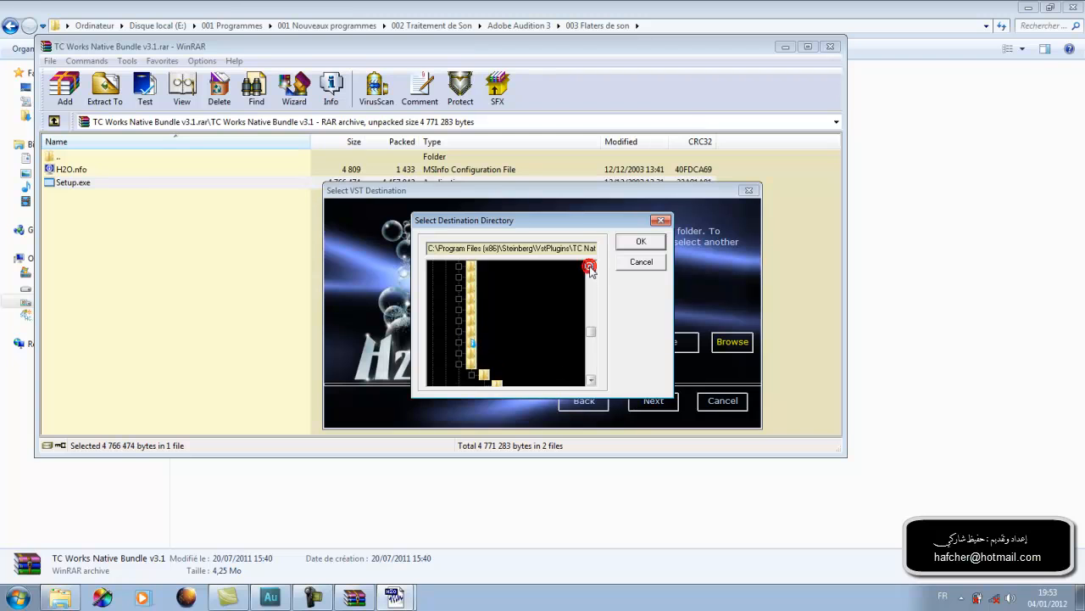
pyautogui.moveTo(591, 318); pyautogui.dragTo(591, 271)
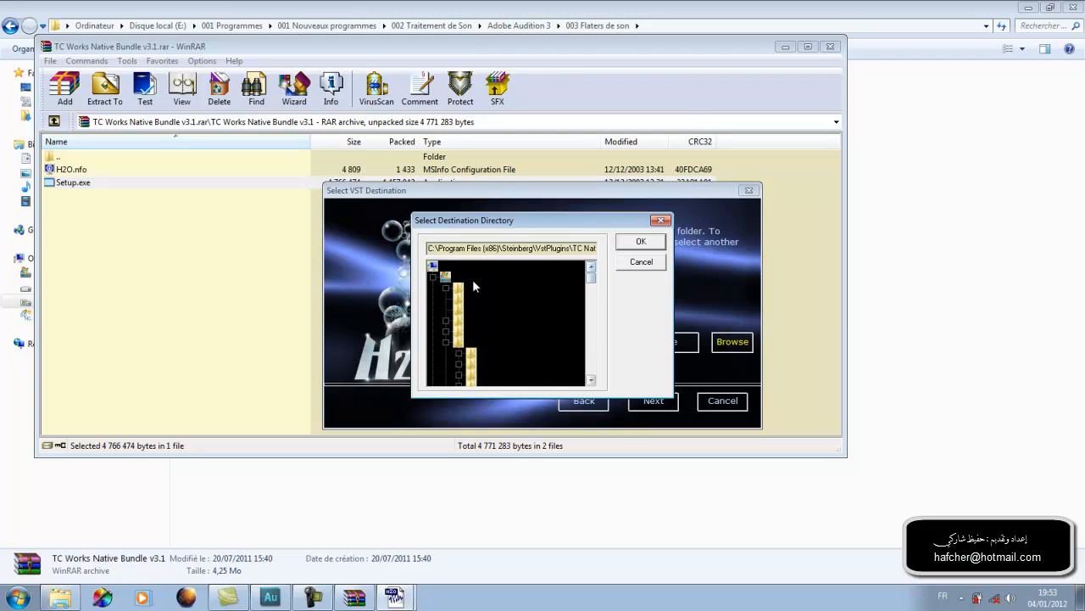
pyautogui.doubleClick(435, 269)
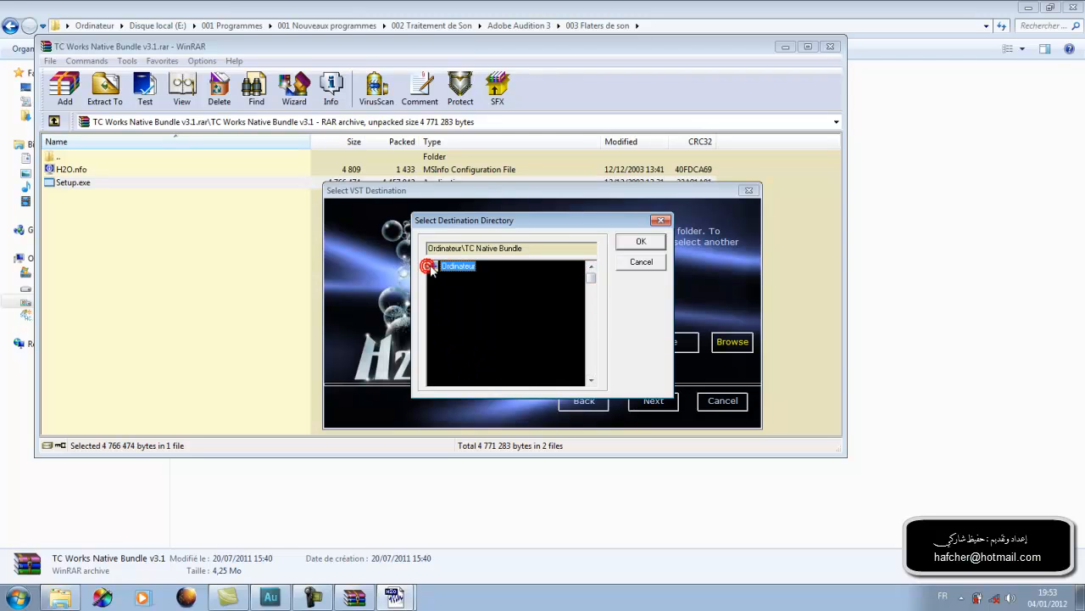
pyautogui.click(433, 268)
pyautogui.click(444, 278)
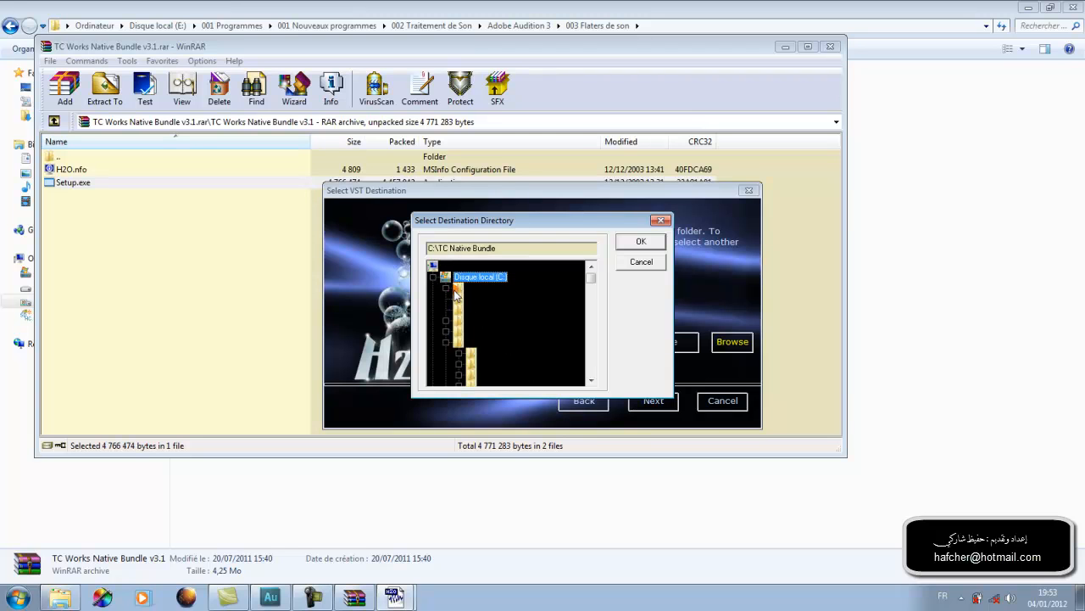
pyautogui.click(456, 289)
pyautogui.click(449, 277)
pyautogui.click(645, 242)
pyautogui.click(650, 404)
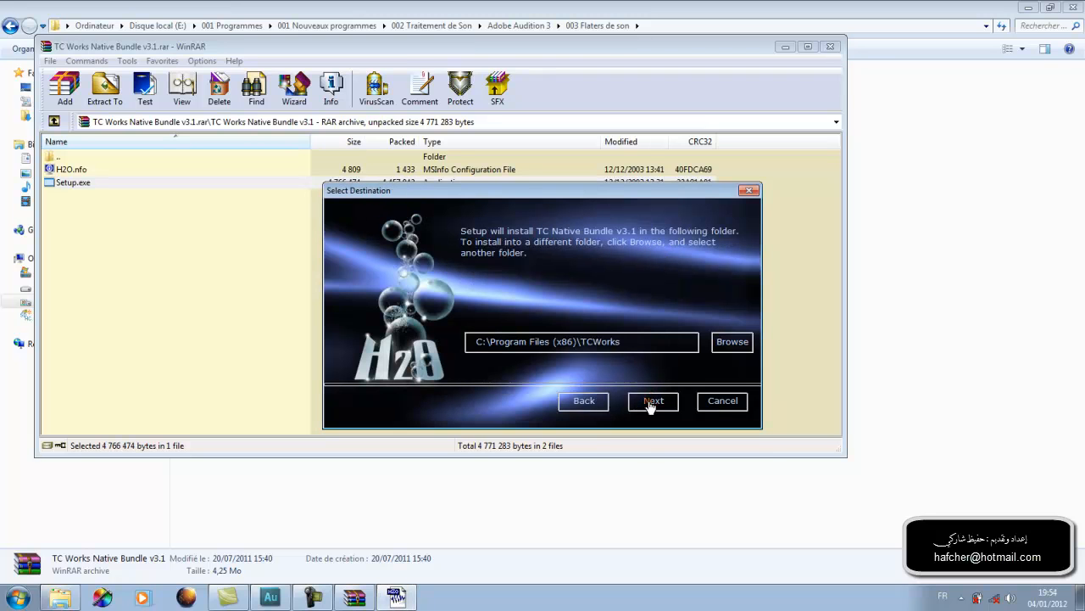
# - Set the installer's program destination folder to C:\TCWorks and continue
pyautogui.click(727, 343)
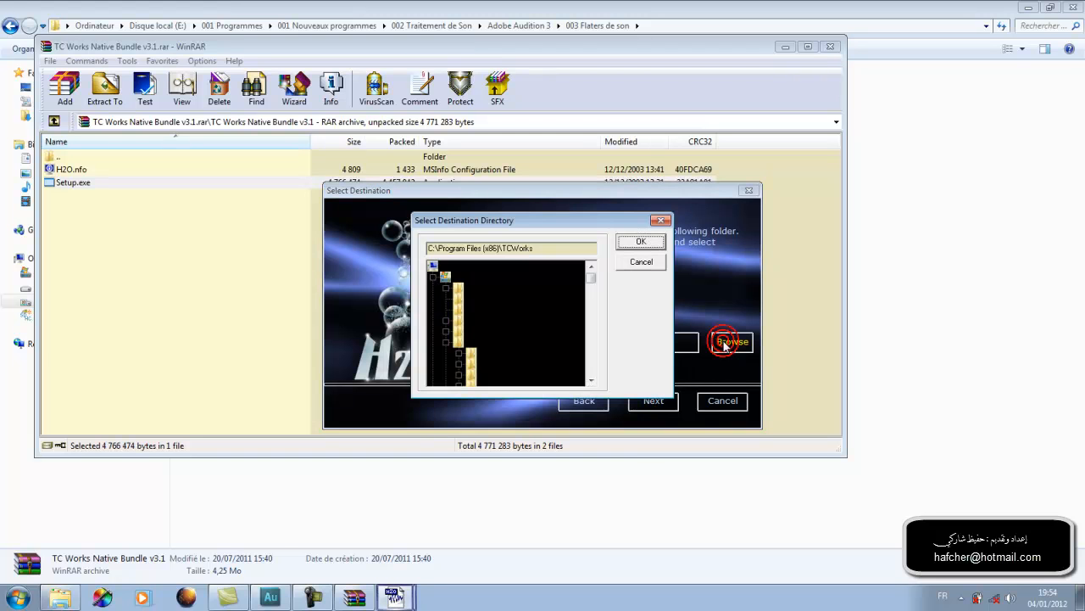
pyautogui.click(454, 278)
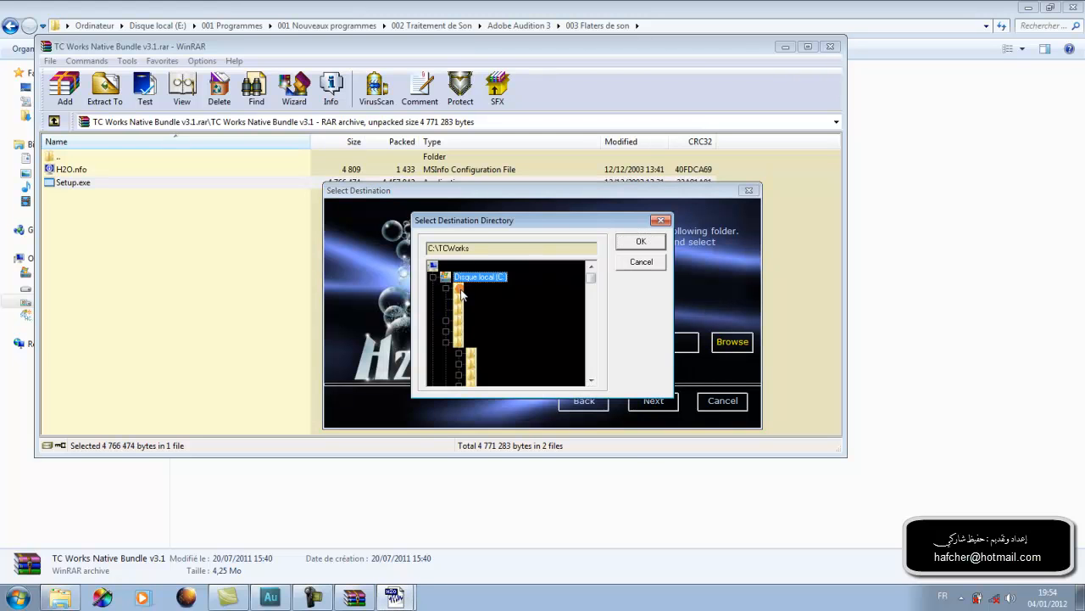
pyautogui.click(651, 242)
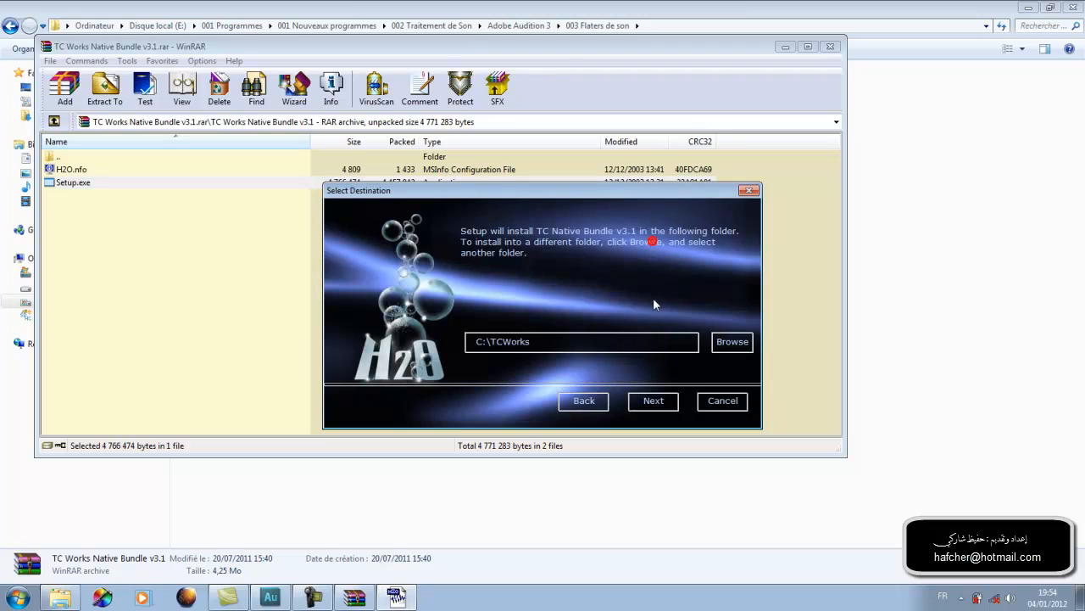
pyautogui.click(652, 401)
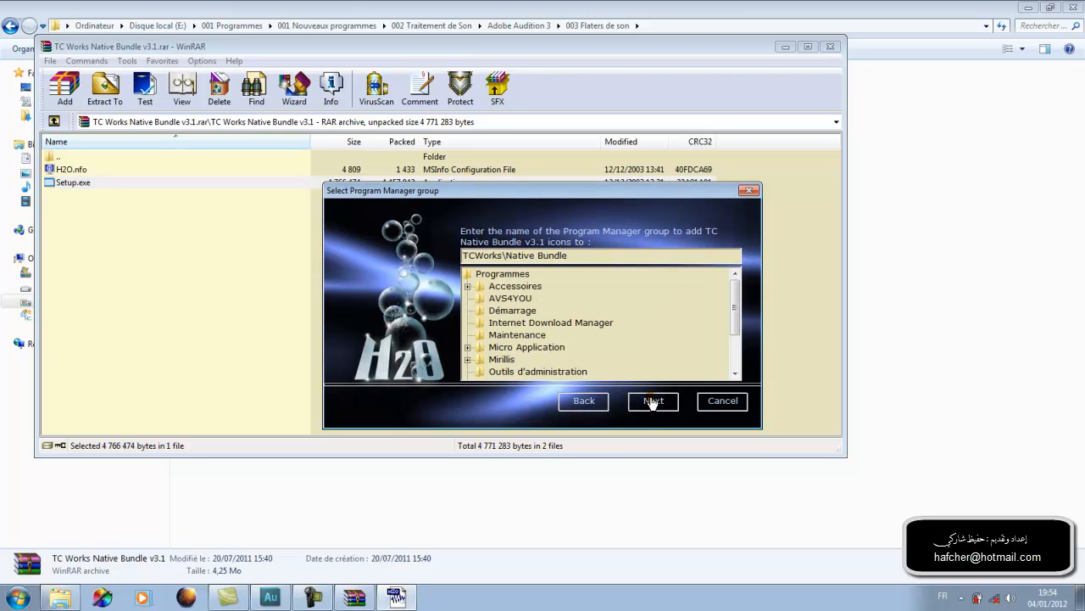
# - Keep the TCWorks\Native Bundle program group, complete the installation and close the archive
pyautogui.click(652, 402)
pyautogui.click(651, 401)
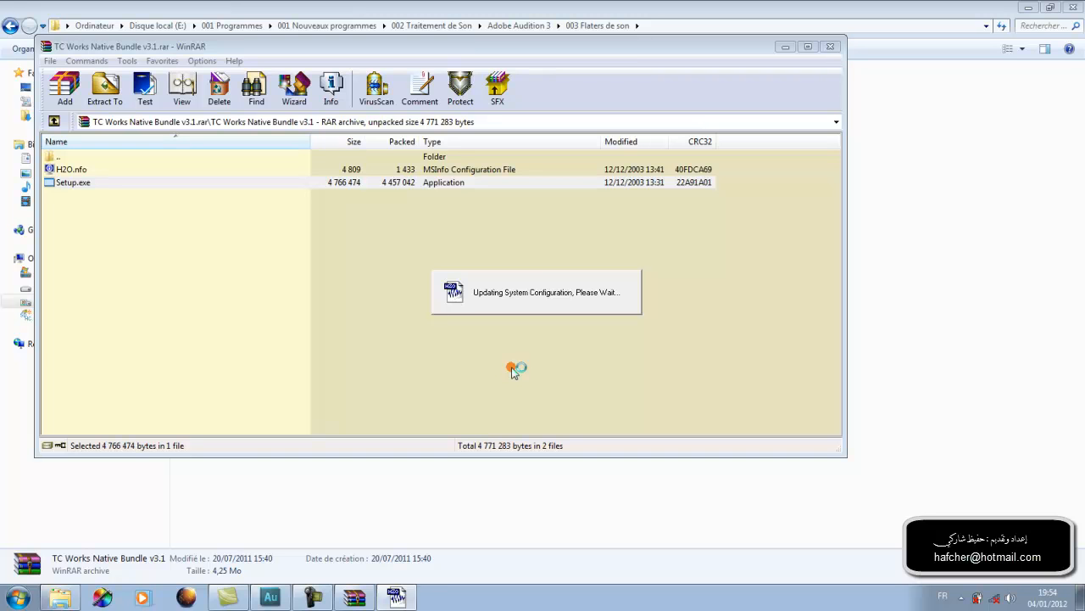
pyautogui.click(711, 402)
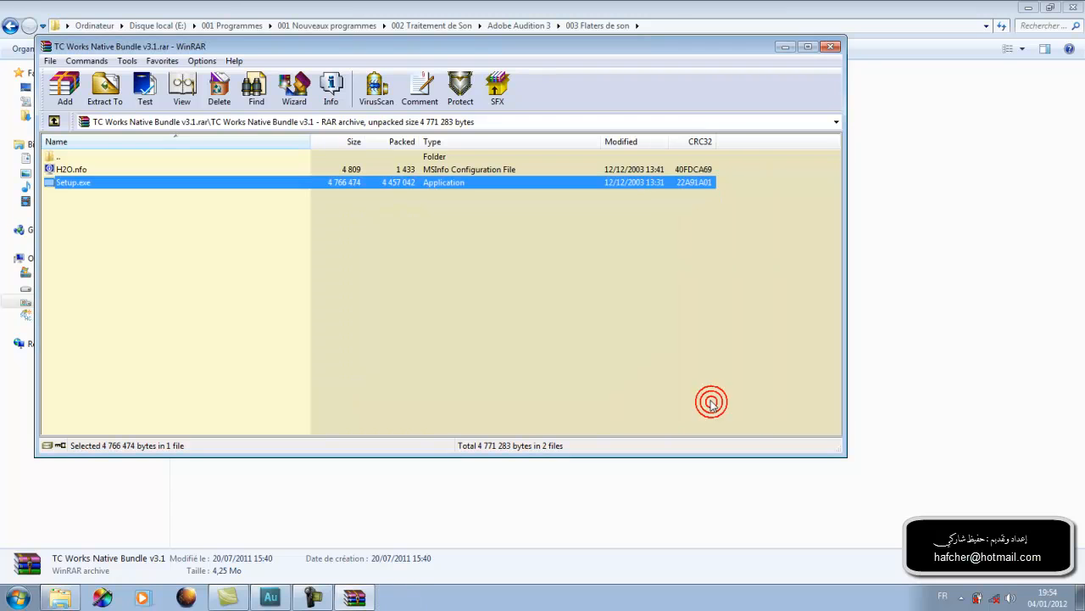
pyautogui.click(832, 46)
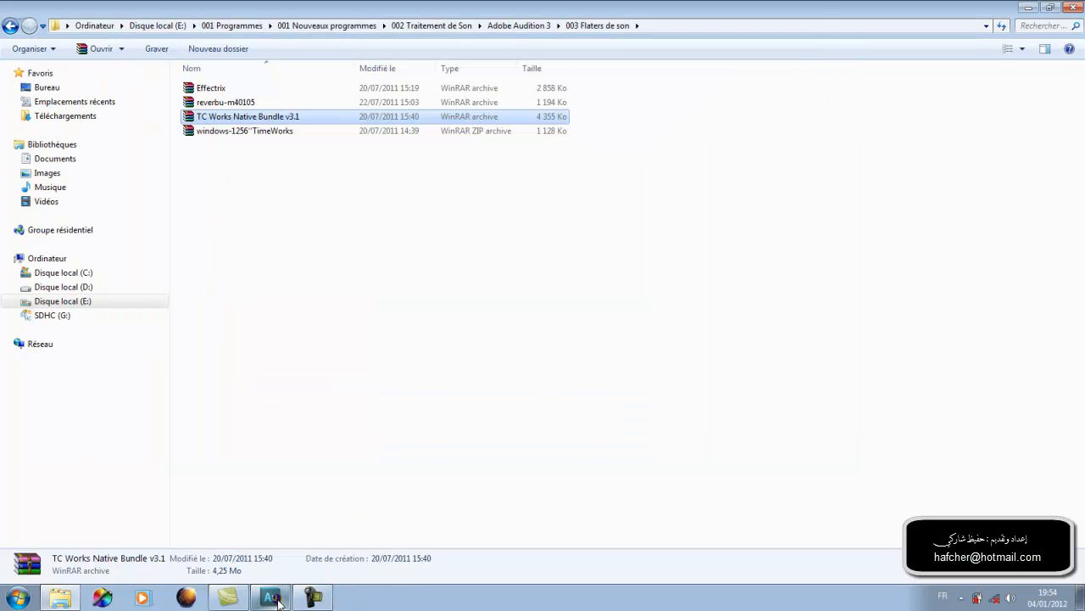
# - Switch back to Adobe Audition and open the audio plug-in manager
pyautogui.moveTo(276, 600)
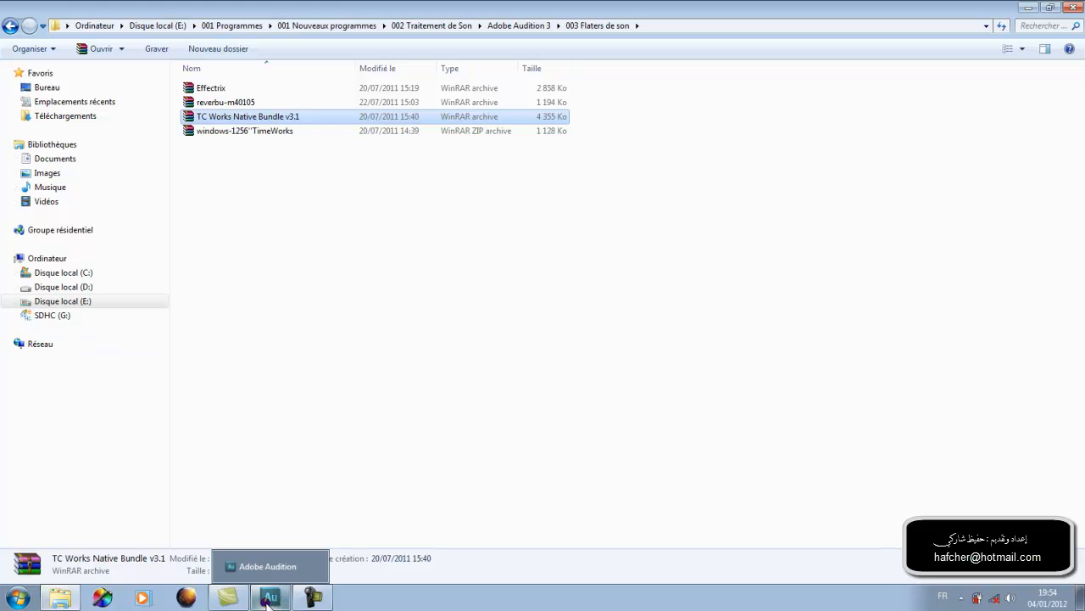
pyautogui.click(268, 598)
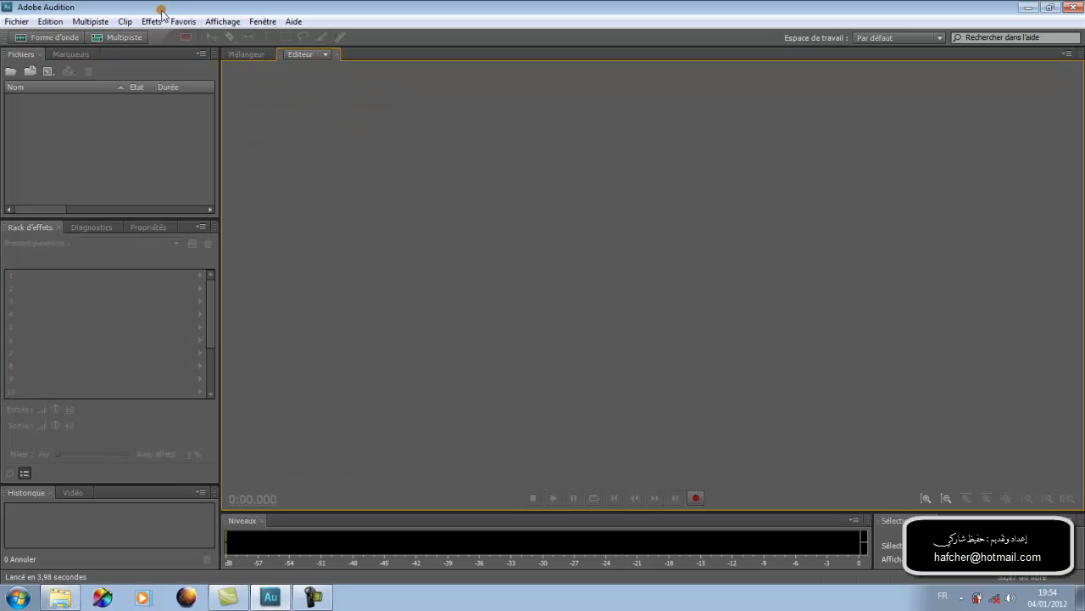
pyautogui.click(151, 22)
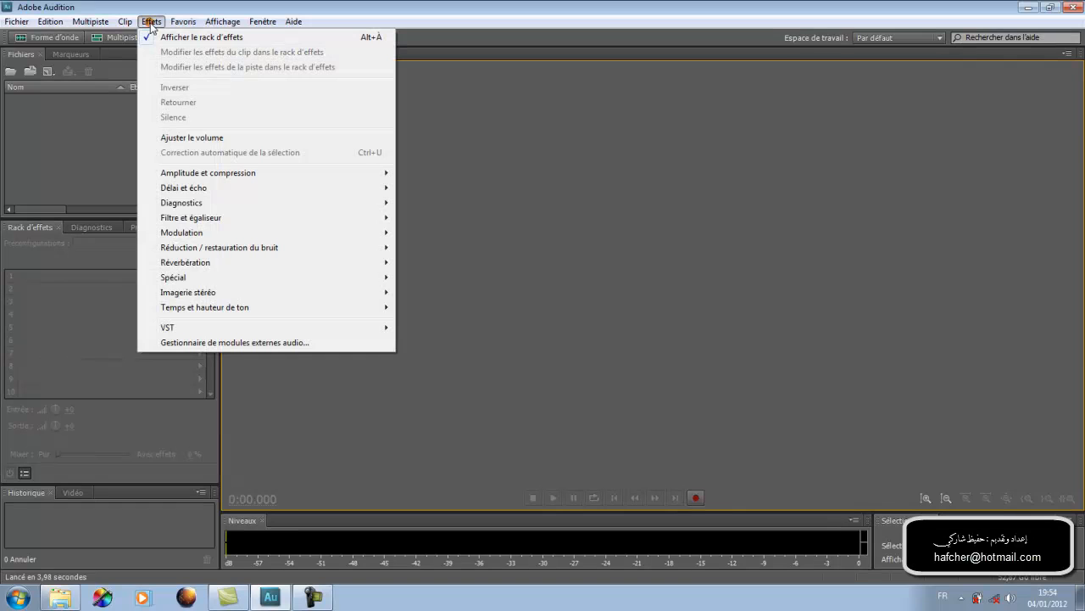
pyautogui.click(177, 343)
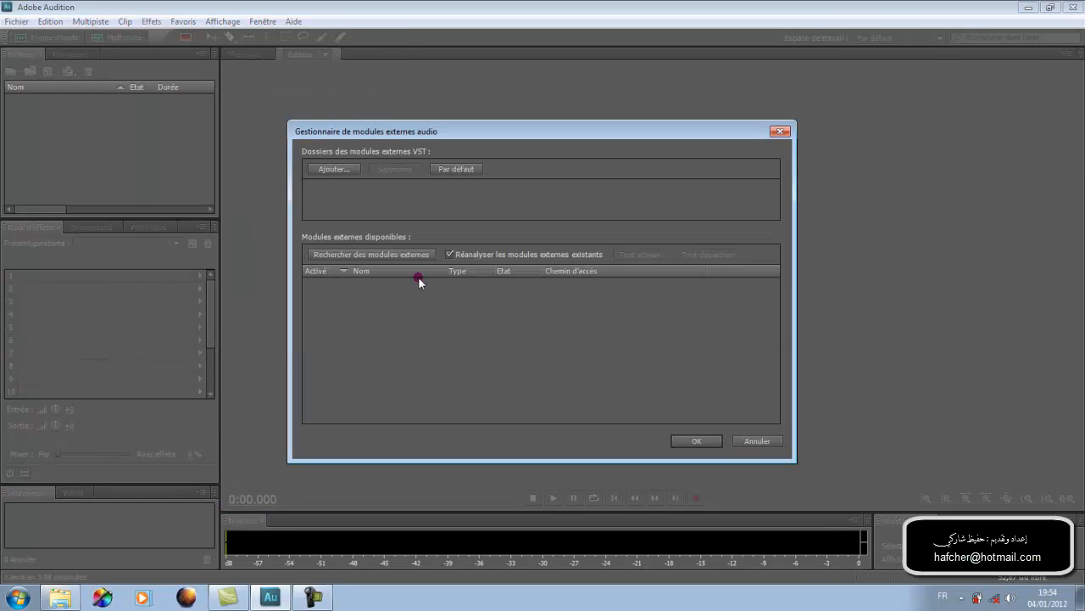
# - Add C:\TC Native Bundle as a VST plug-in folder and scan for its plug-ins, keeping the found ones enabled
pyautogui.click(327, 169)
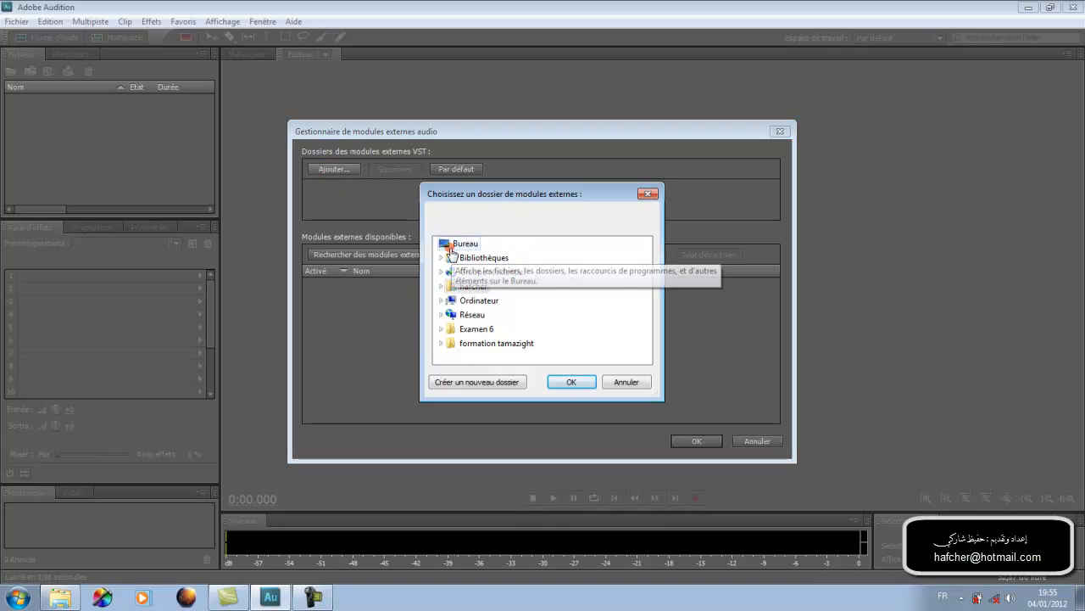
pyautogui.click(452, 300)
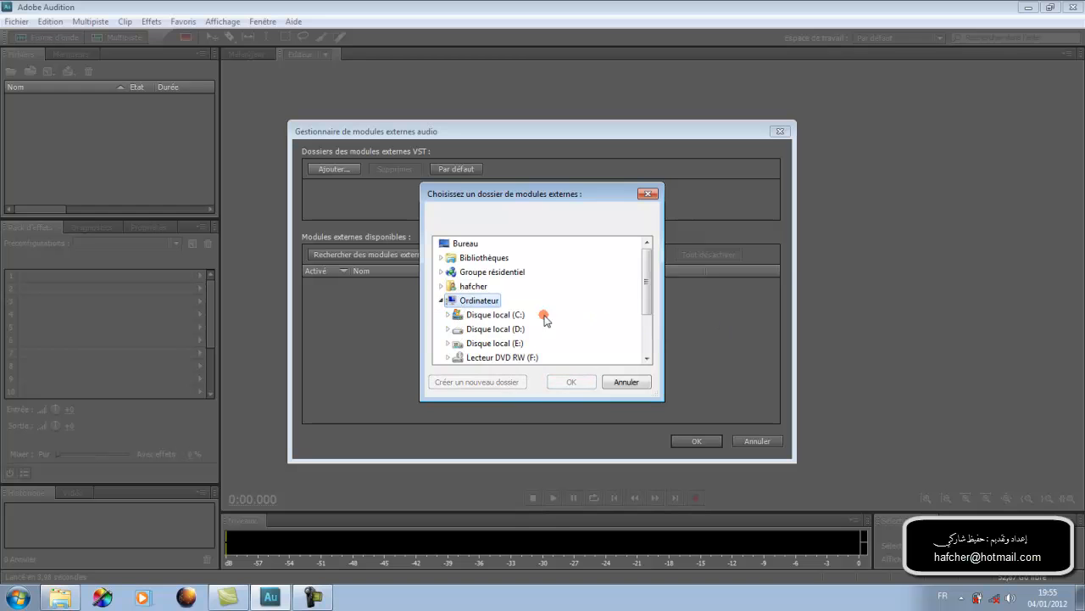
pyautogui.click(513, 314)
pyautogui.moveTo(649, 268); pyautogui.dragTo(664, 301)
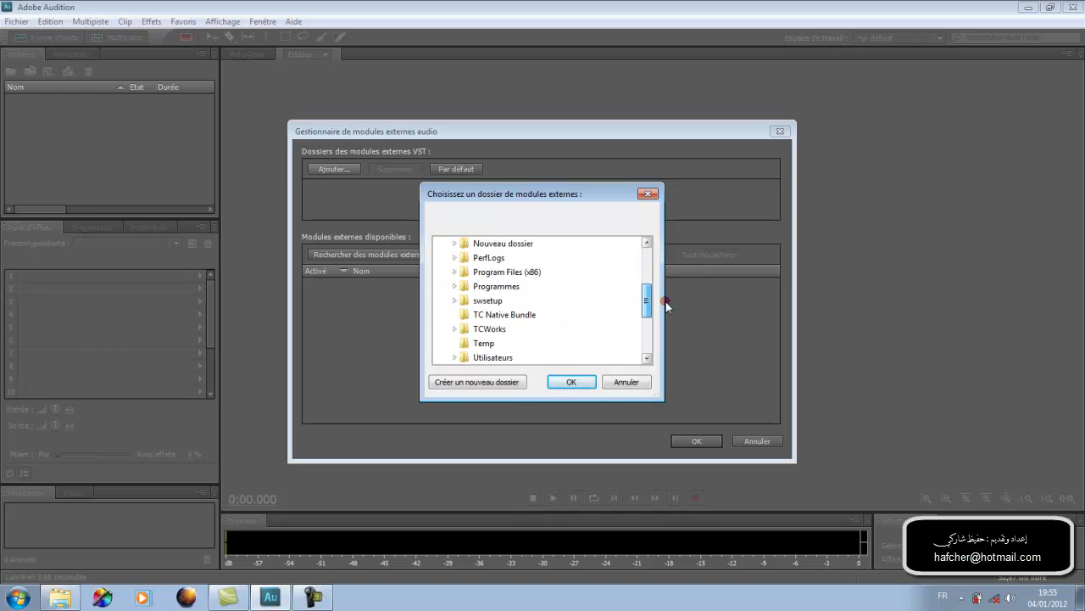
pyautogui.click(547, 321)
pyautogui.click(572, 382)
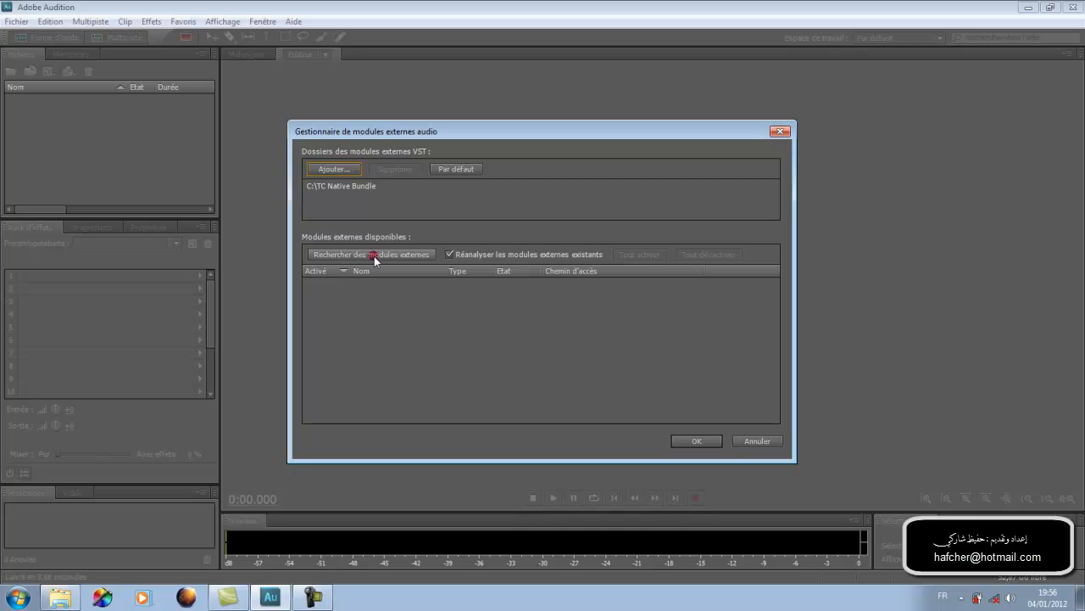
pyautogui.click(365, 255)
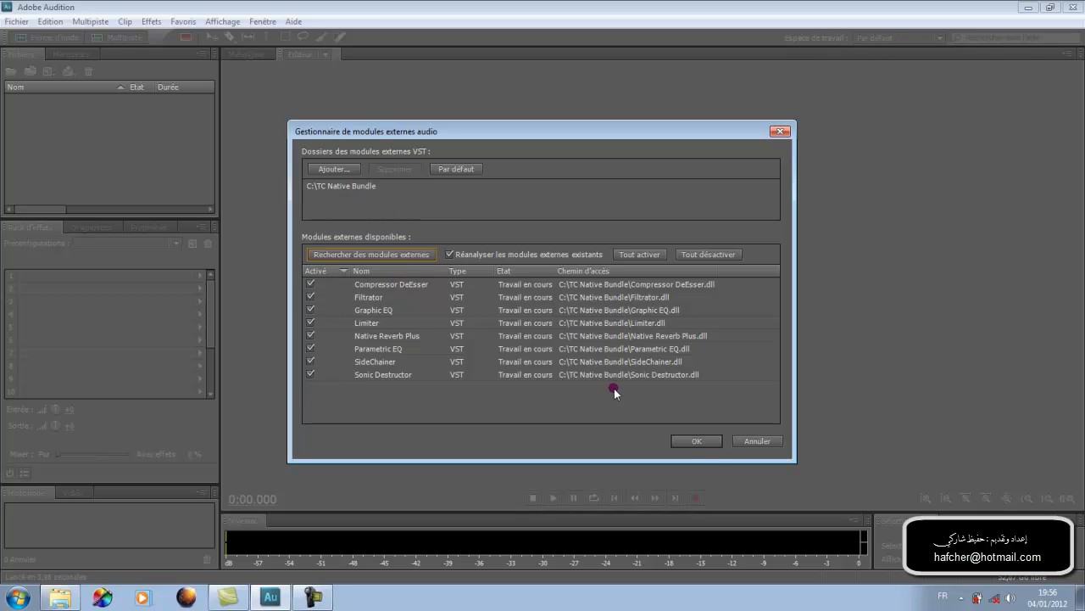
pyautogui.click(697, 443)
# - Open Alanbiae.wav from the echo folder inside Documents\Projet de formation d'adpbe audition
pyautogui.click(105, 157)
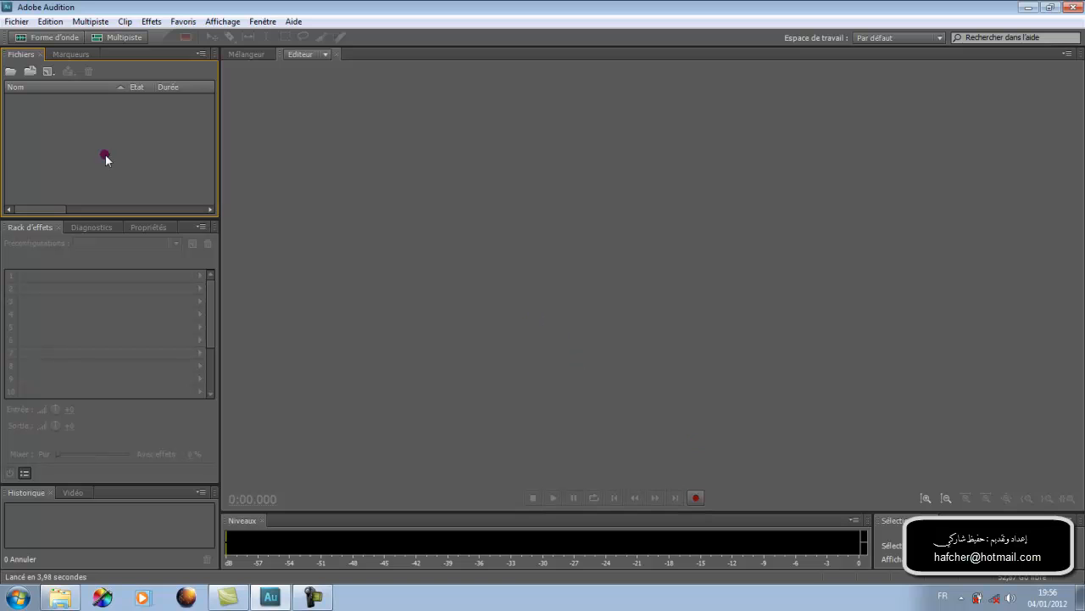
pyautogui.doubleClick(89, 136)
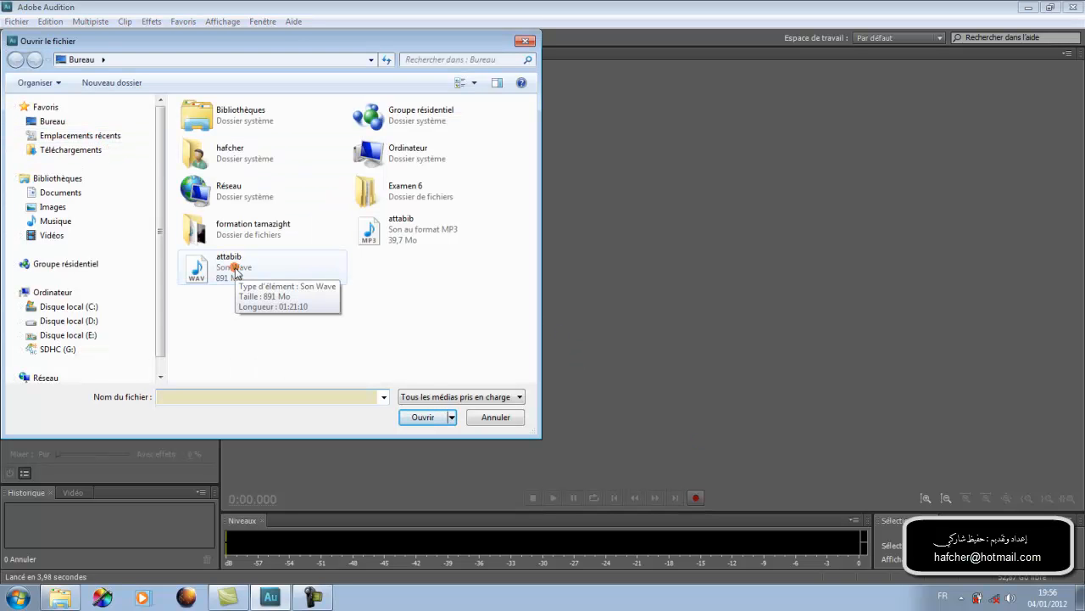
pyautogui.click(71, 309)
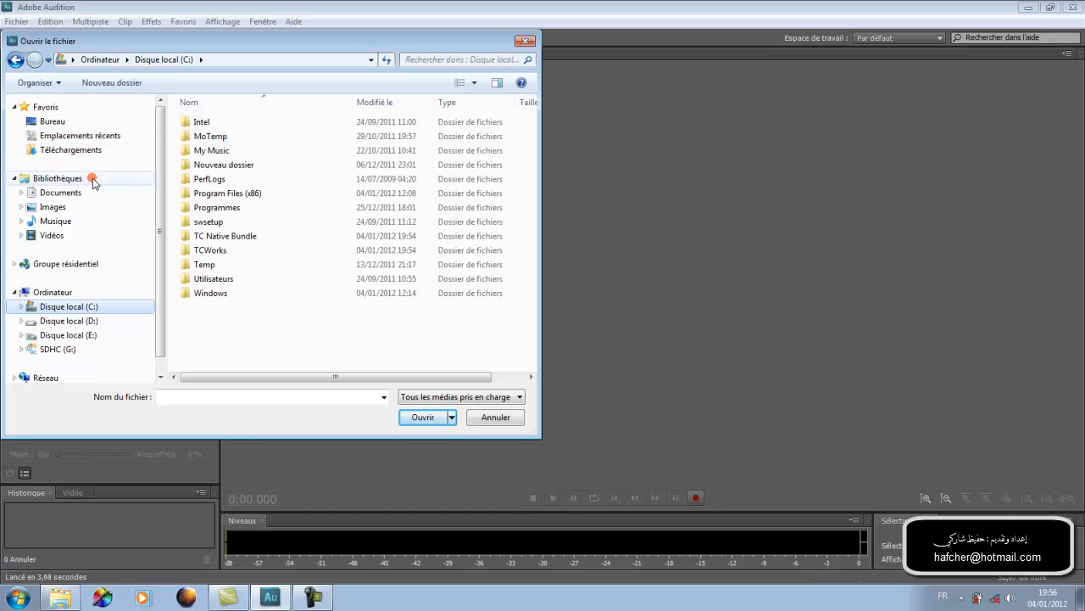
pyautogui.click(68, 192)
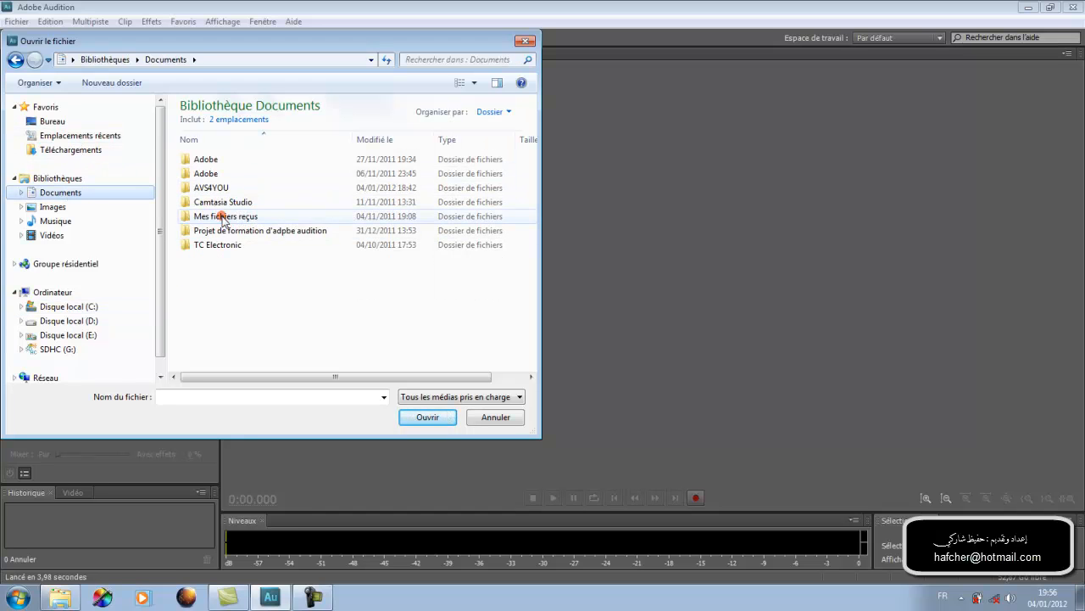
pyautogui.click(214, 235)
pyautogui.doubleClick(214, 236)
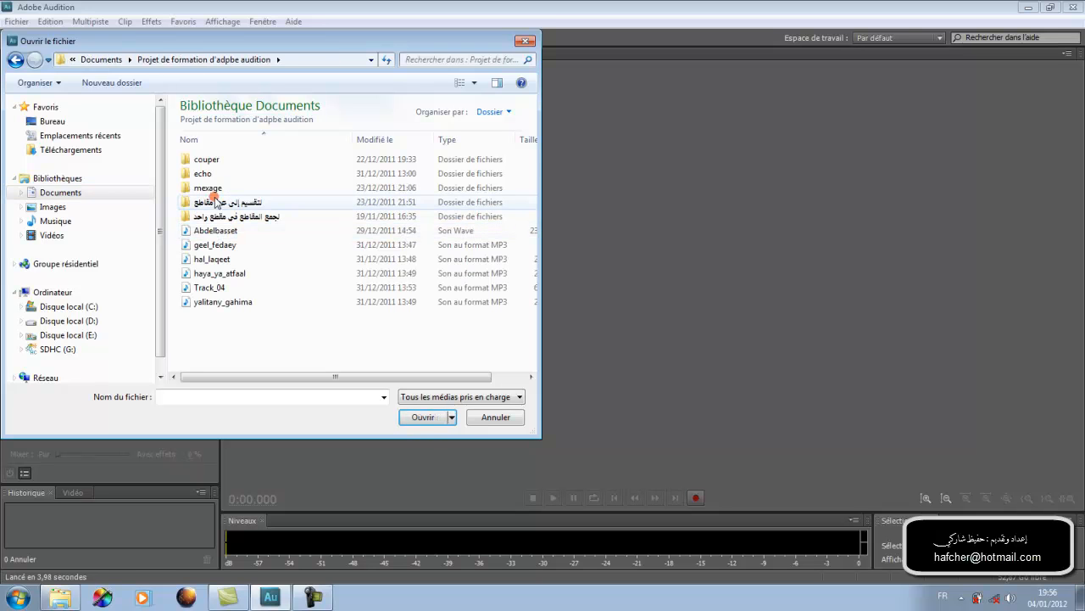
pyautogui.doubleClick(205, 173)
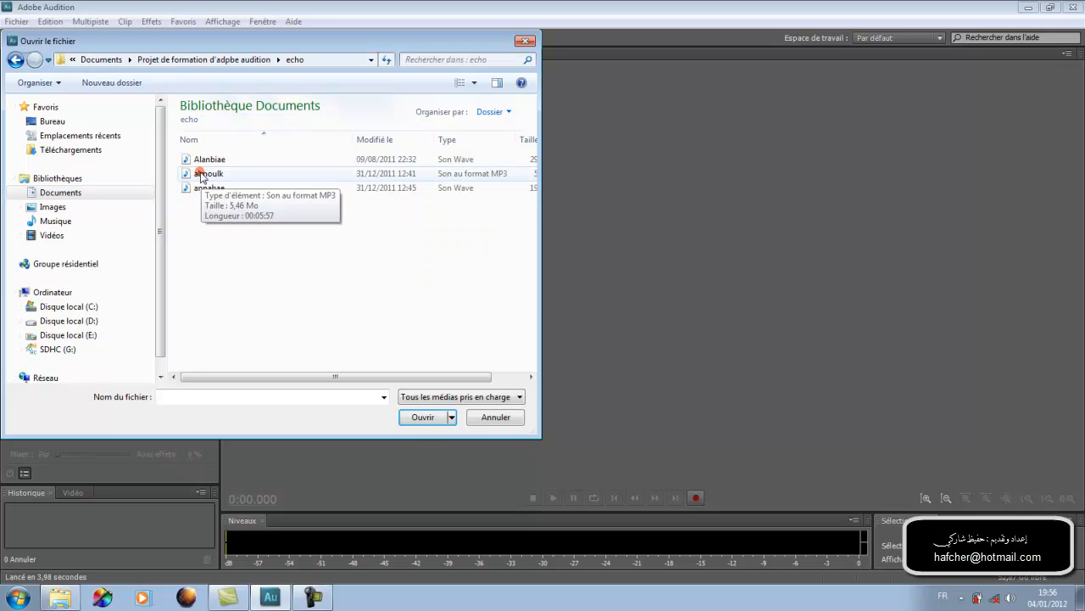
pyautogui.doubleClick(204, 160)
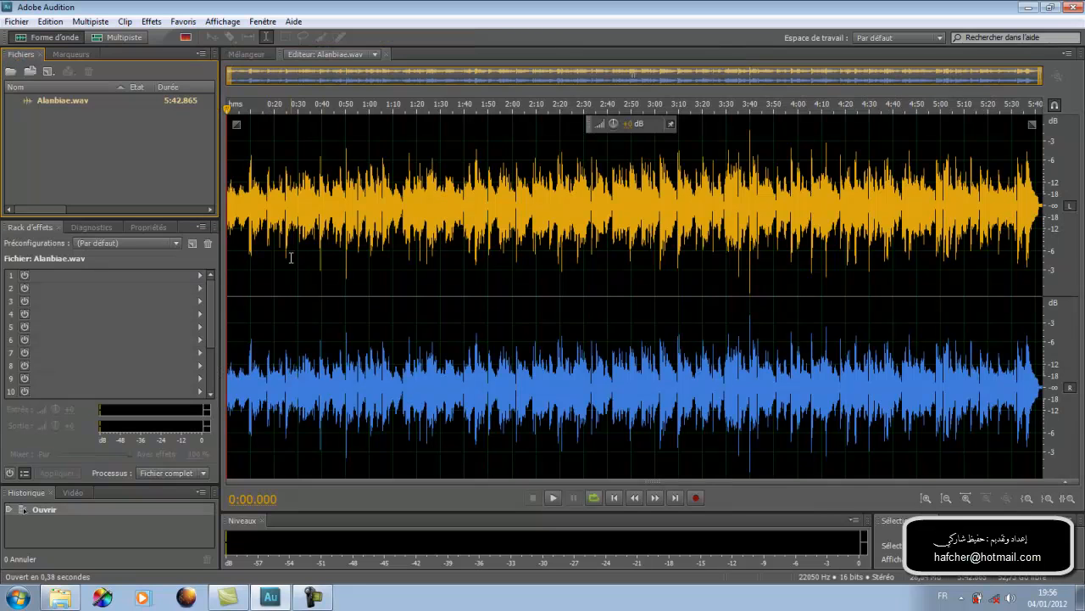
# - Open the TC Works Filtrator VST effect for Alanbiae.wav and start its preview
pyautogui.click(151, 21)
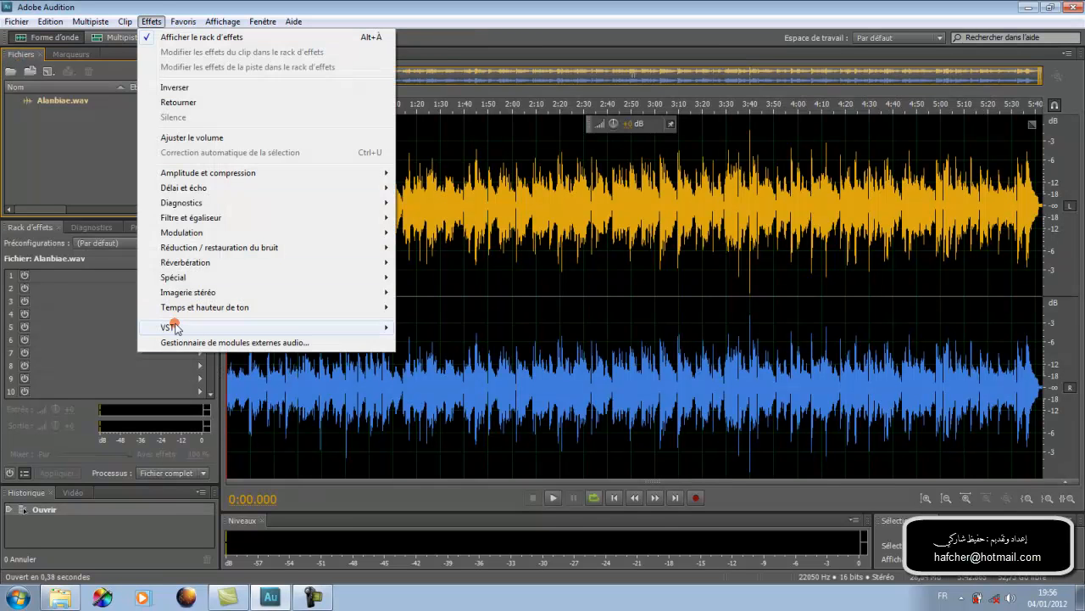
pyautogui.moveTo(176, 329)
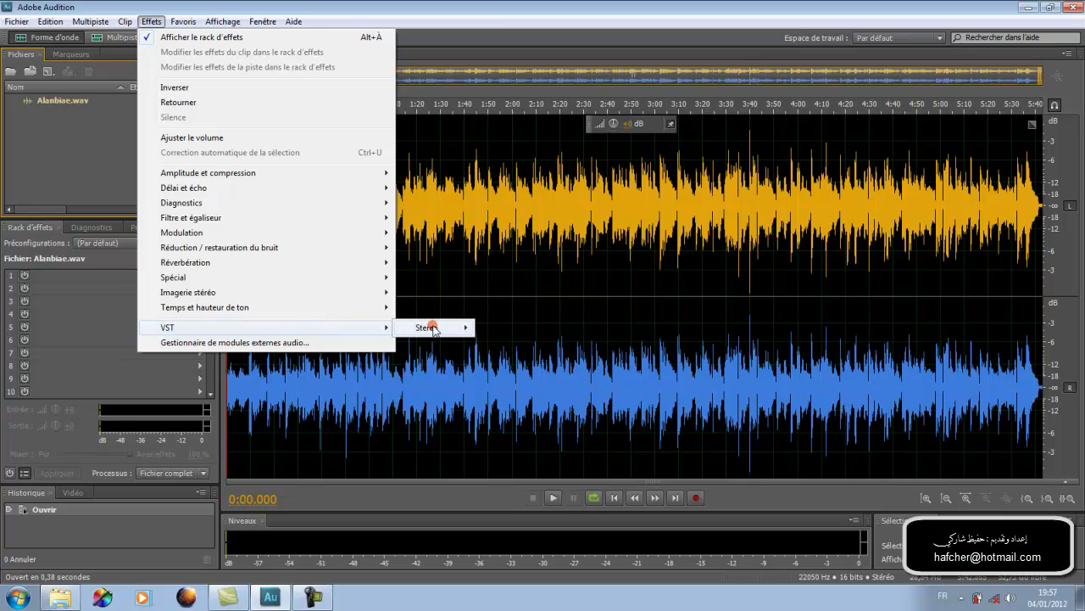
pyautogui.moveTo(436, 329)
pyautogui.moveTo(594, 331)
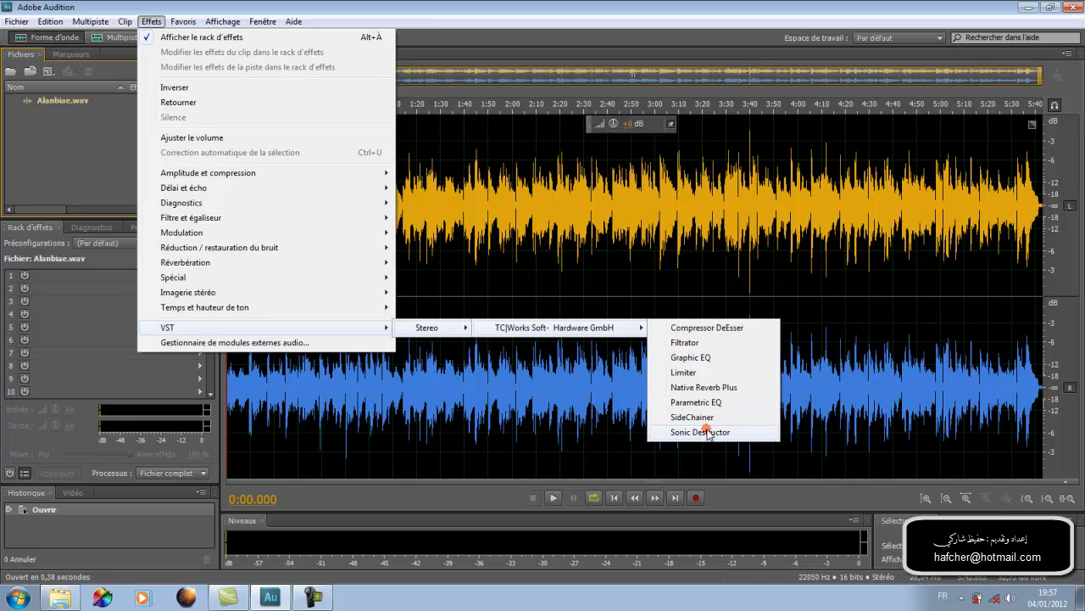
pyautogui.click(684, 342)
pyautogui.click(370, 453)
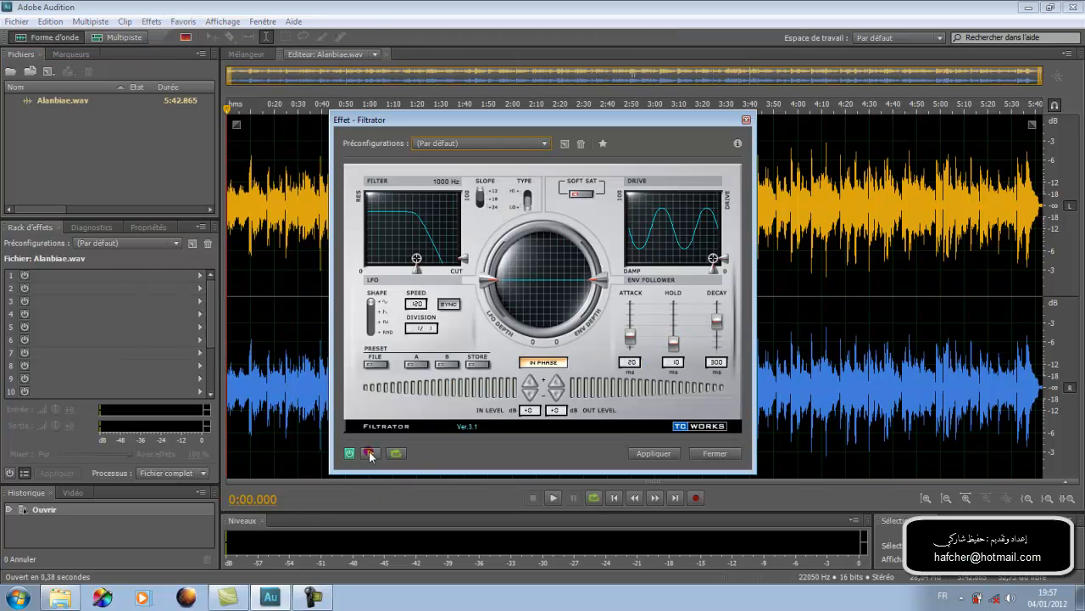
pyautogui.click(370, 453)
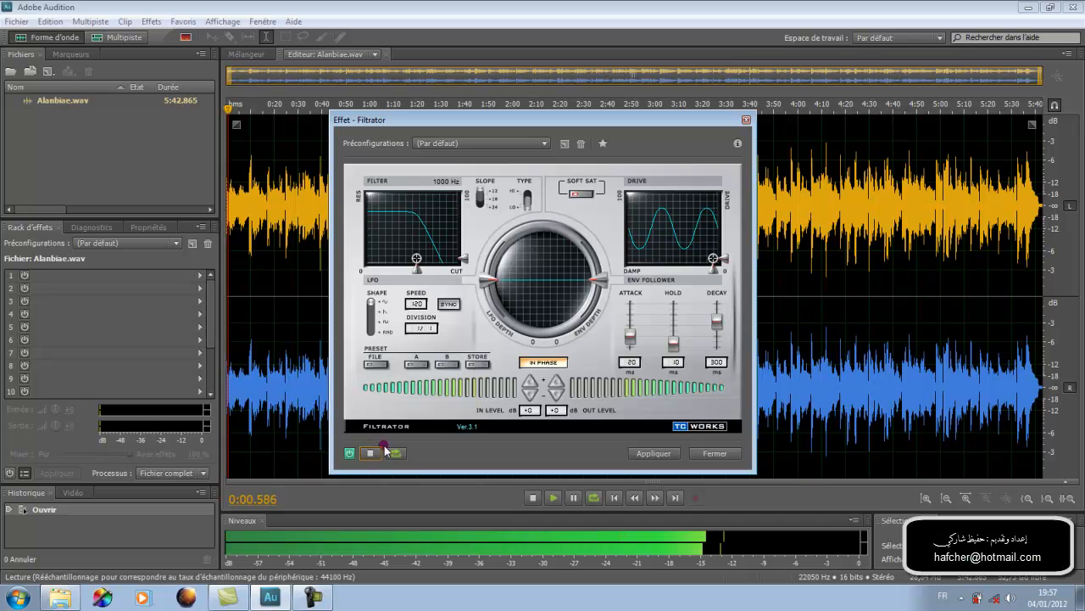
# - Try Filtrator with a 100 ms attack, 464 ms hold and the Poor Piano preset, and close it without applying
pyautogui.moveTo(673, 342); pyautogui.dragTo(630, 309)
pyautogui.click(376, 364)
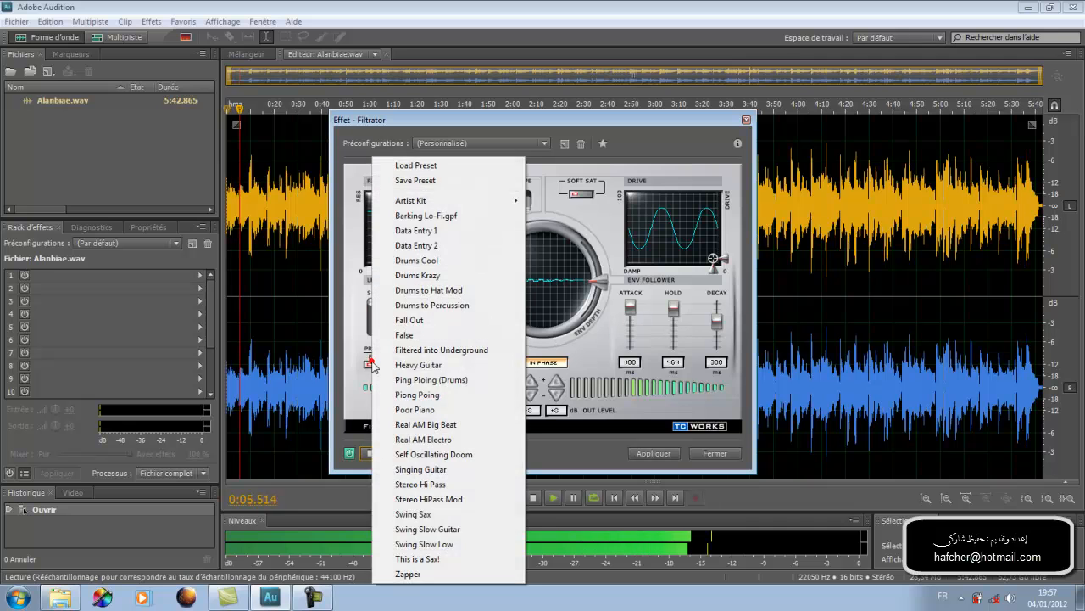
pyautogui.click(429, 412)
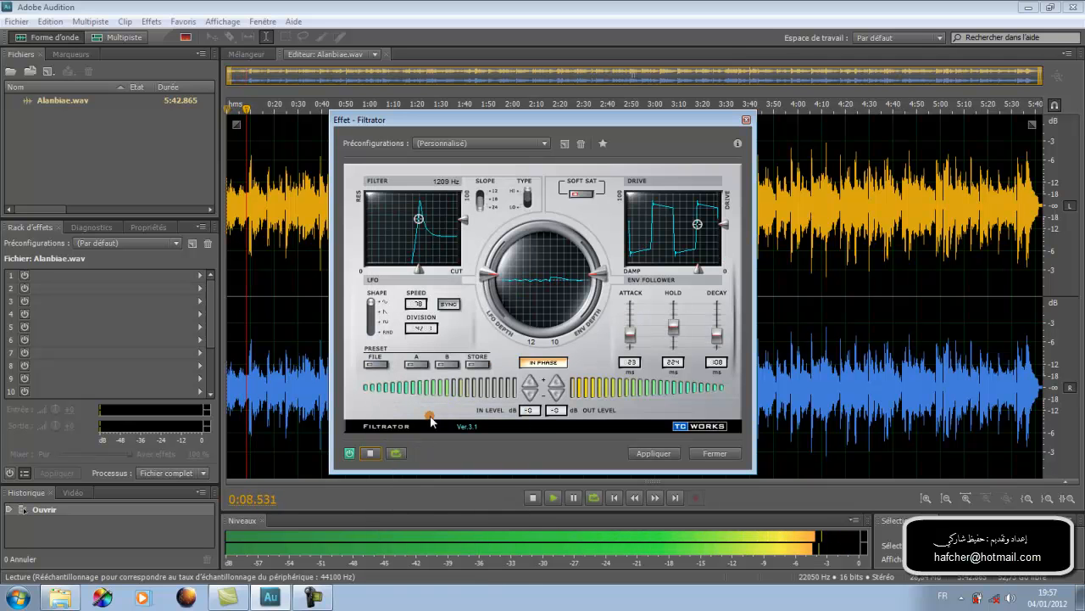
pyautogui.click(370, 452)
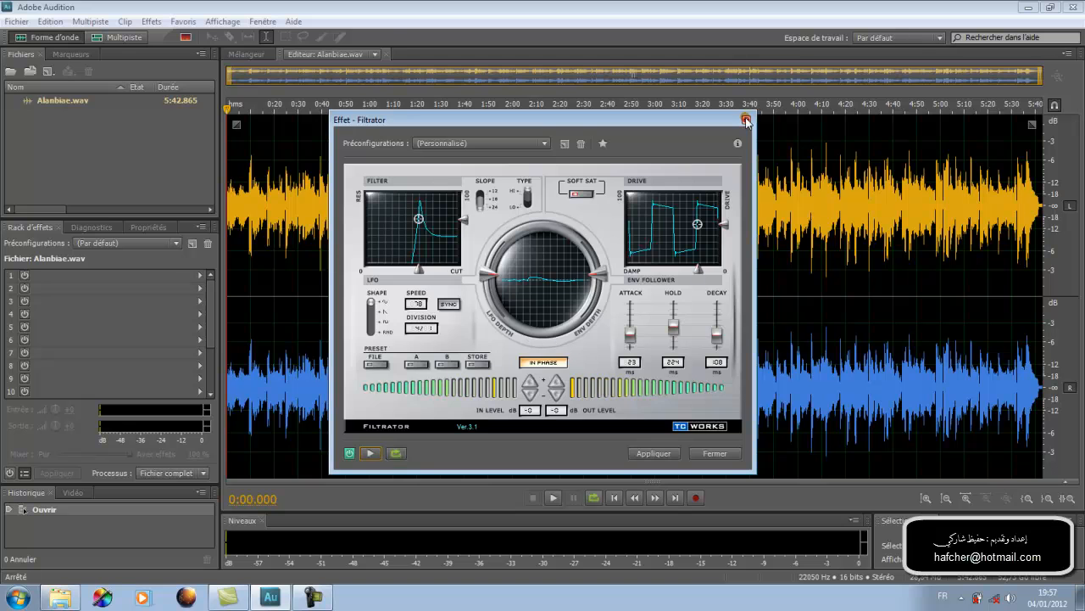
pyautogui.click(746, 119)
# - Open the TC Works Native Reverb Plus VST effect for the audio file and start its preview
pyautogui.click(151, 21)
pyautogui.click(151, 327)
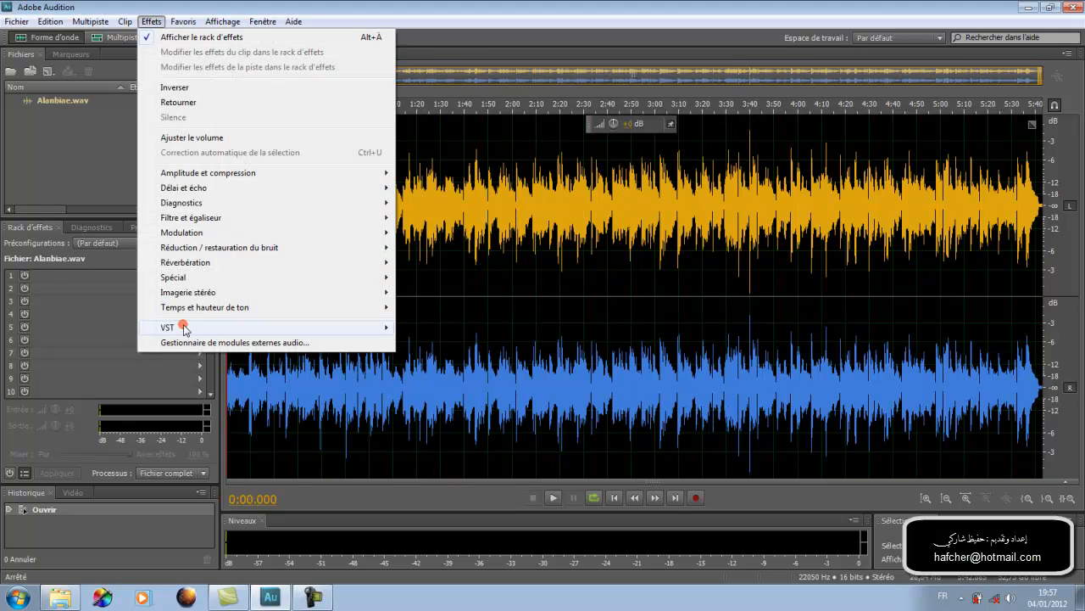
pyautogui.click(415, 327)
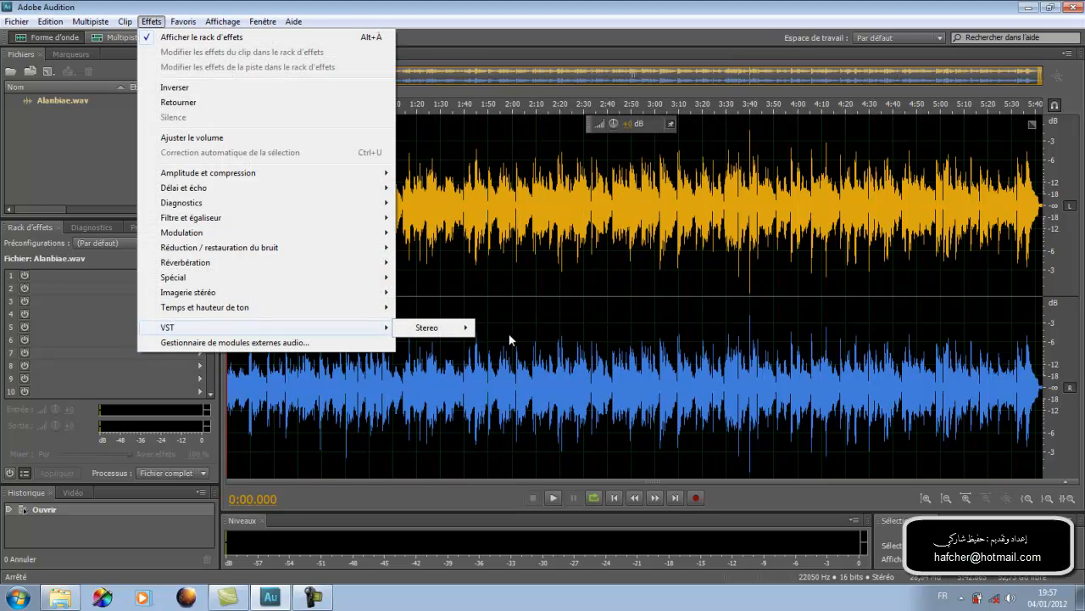
pyautogui.click(486, 326)
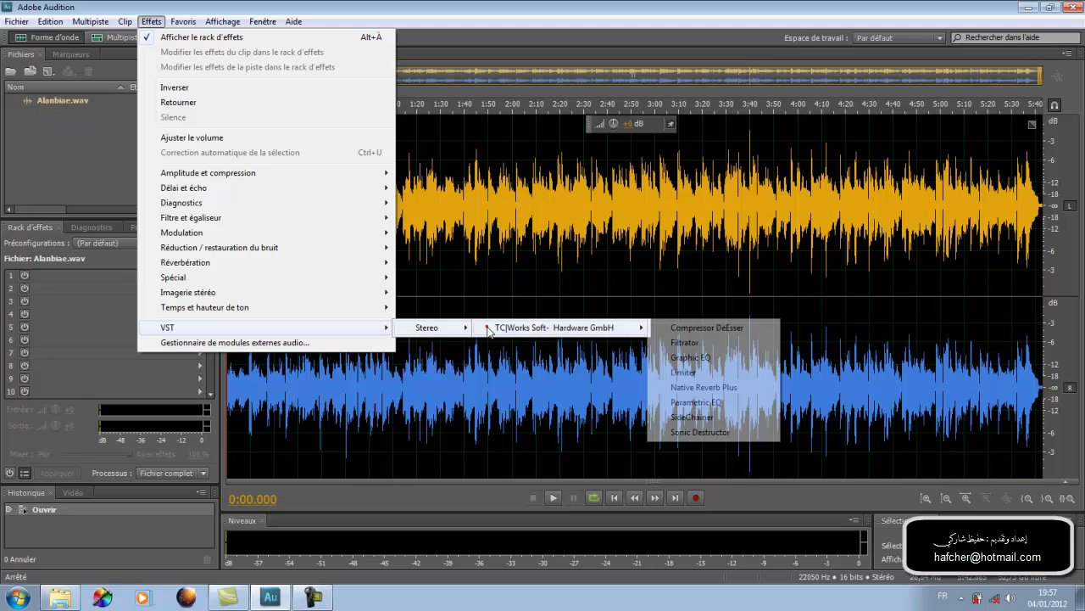
pyautogui.click(697, 389)
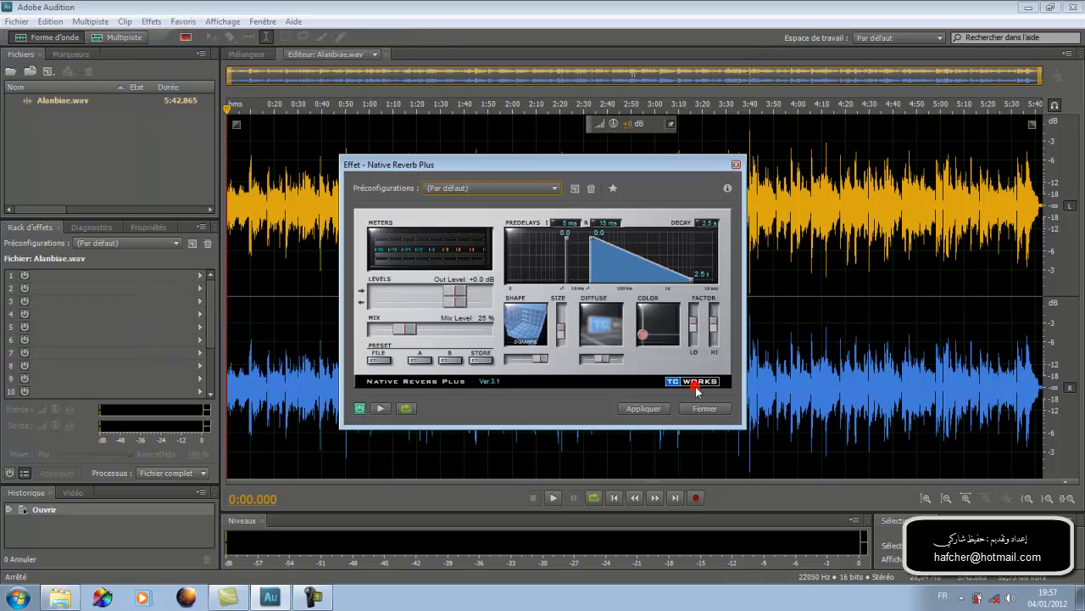
pyautogui.click(382, 410)
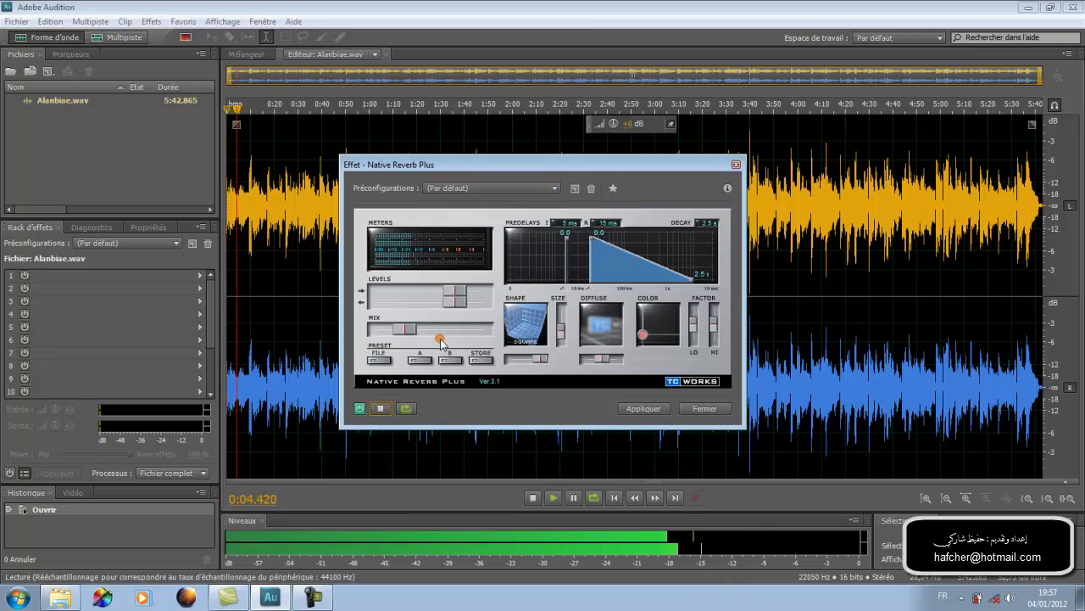
# - Try reverb decay times of 8.3 s and 1.9 s and adjust the shape slider during the preview
pyautogui.moveTo(661, 271); pyautogui.dragTo(708, 233)
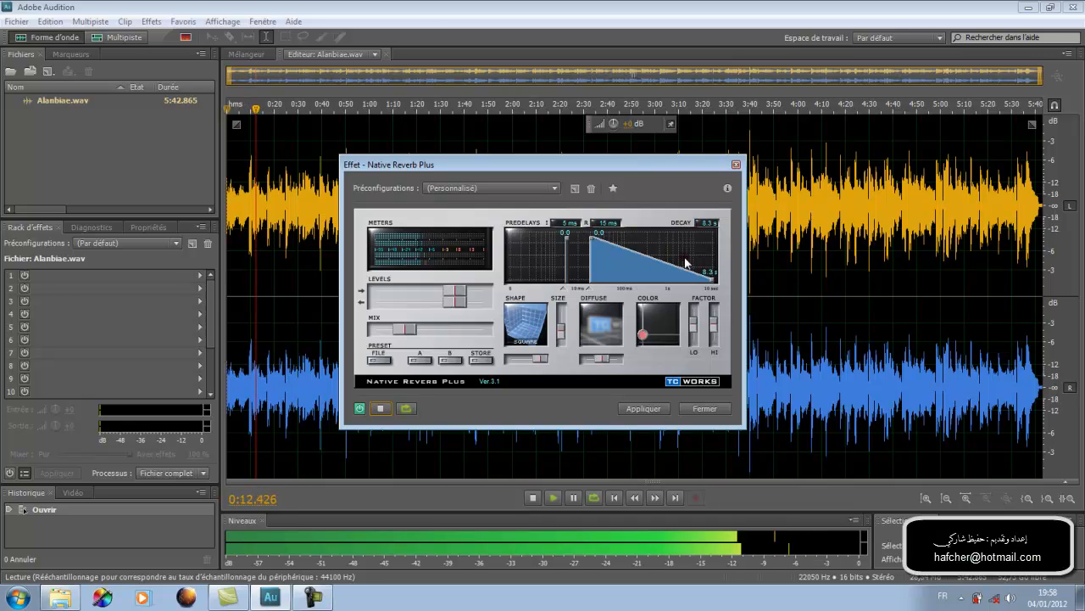
pyautogui.moveTo(710, 275); pyautogui.dragTo(658, 286)
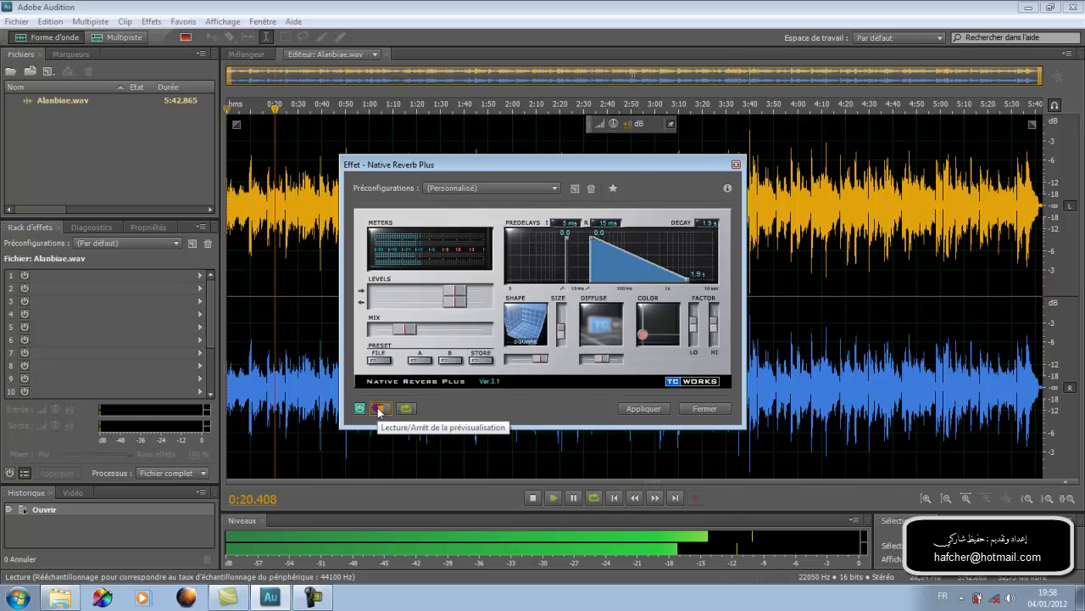
pyautogui.moveTo(536, 355); pyautogui.dragTo(527, 355)
# - Store the current reverb settings in preset slot B and switch between slots B and A
pyautogui.click(481, 361)
pyautogui.click(449, 361)
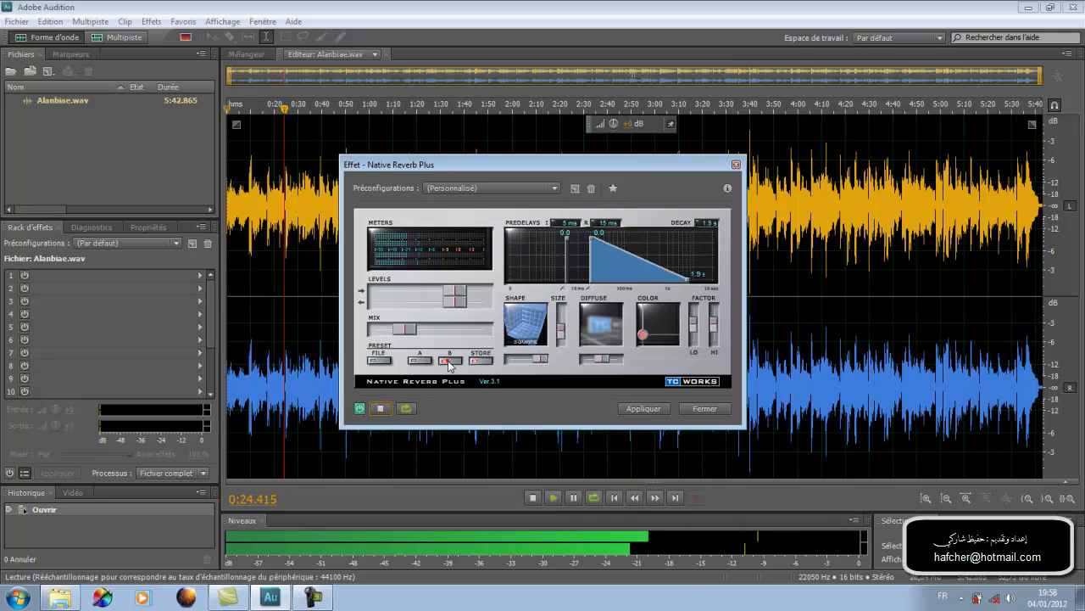
pyautogui.click(449, 361)
pyautogui.click(420, 360)
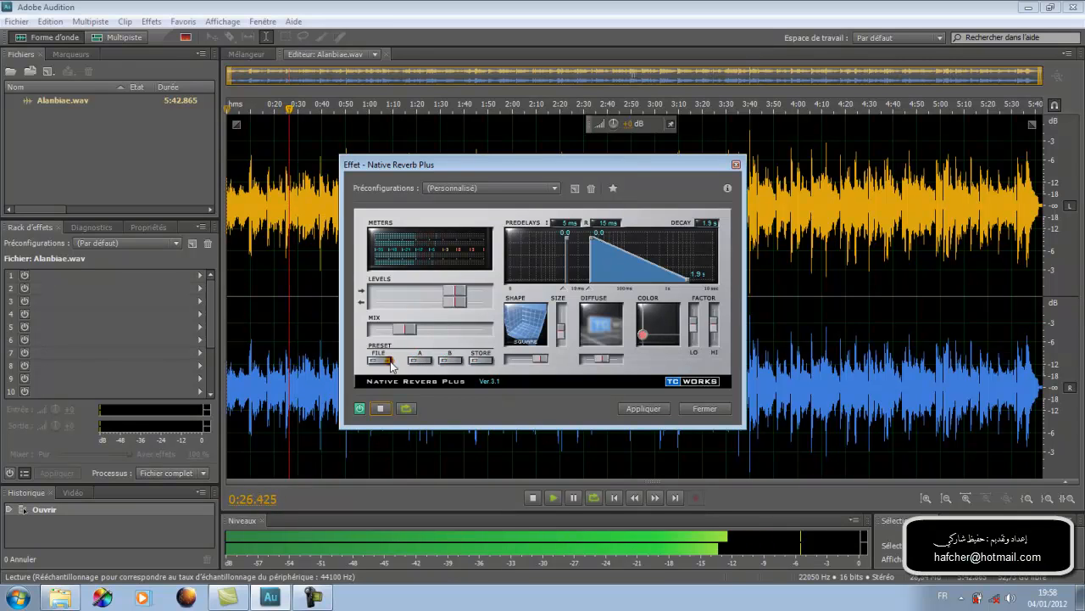
# - Load the Cavern Cool preset from the Effects group into Native Reverb Plus and listen to it
pyautogui.click(378, 361)
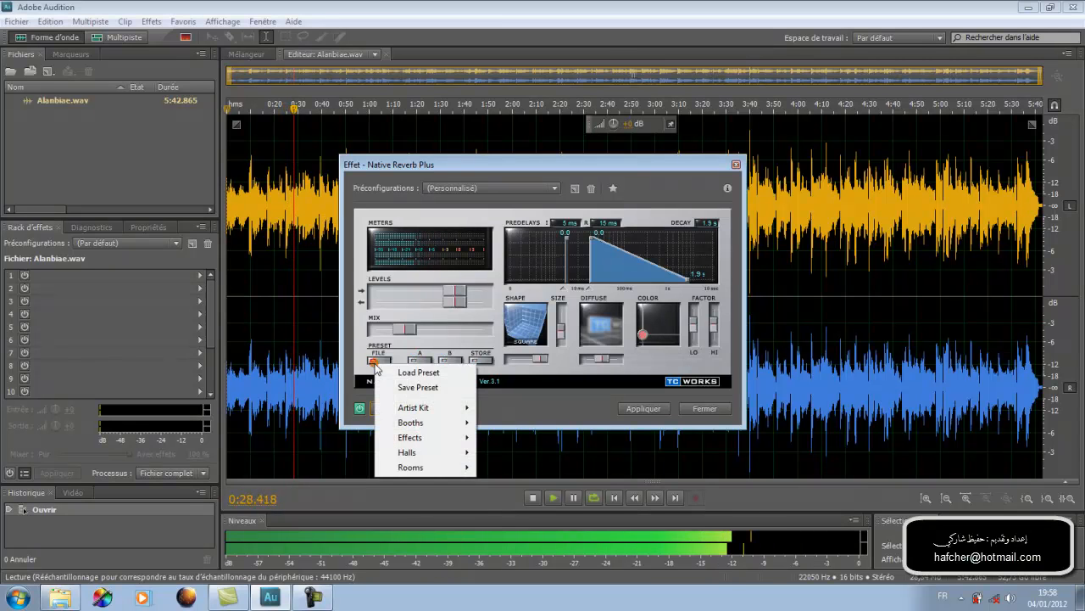
pyautogui.moveTo(412, 437)
pyautogui.click(537, 468)
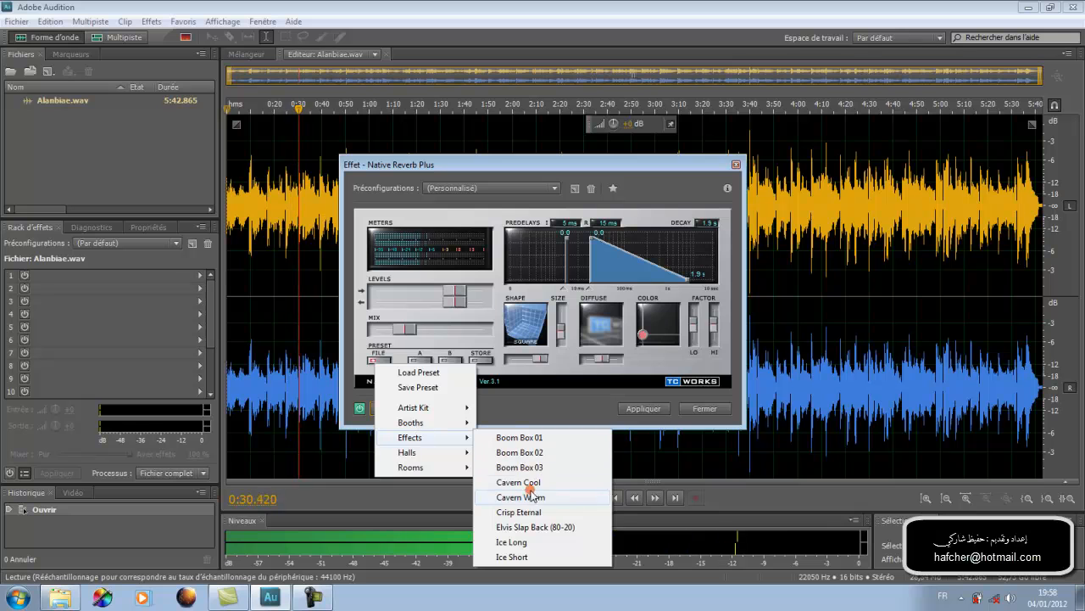
pyautogui.click(534, 481)
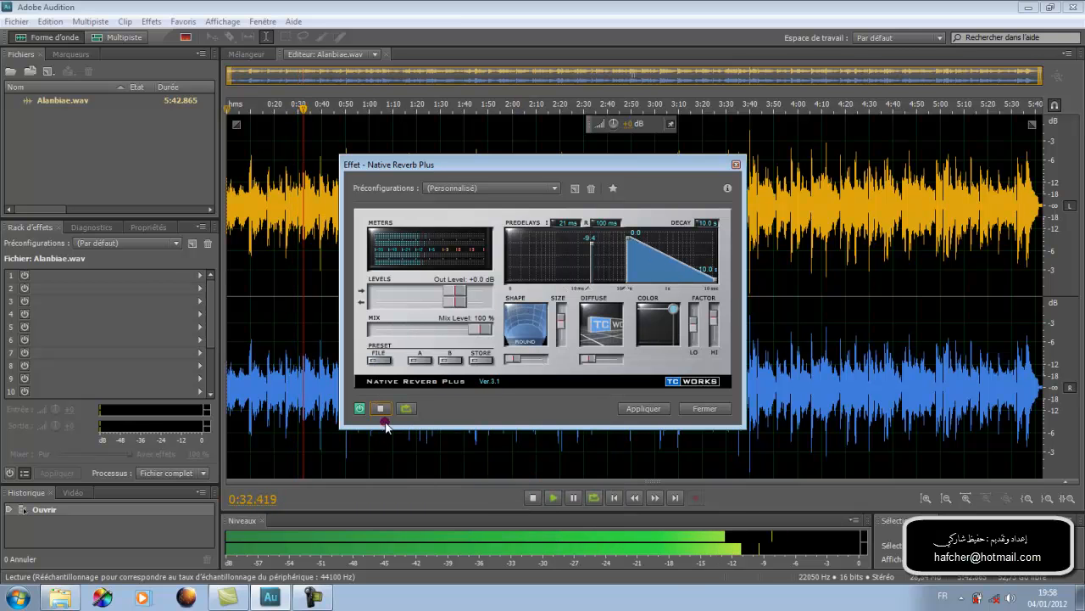
pyautogui.click(514, 320)
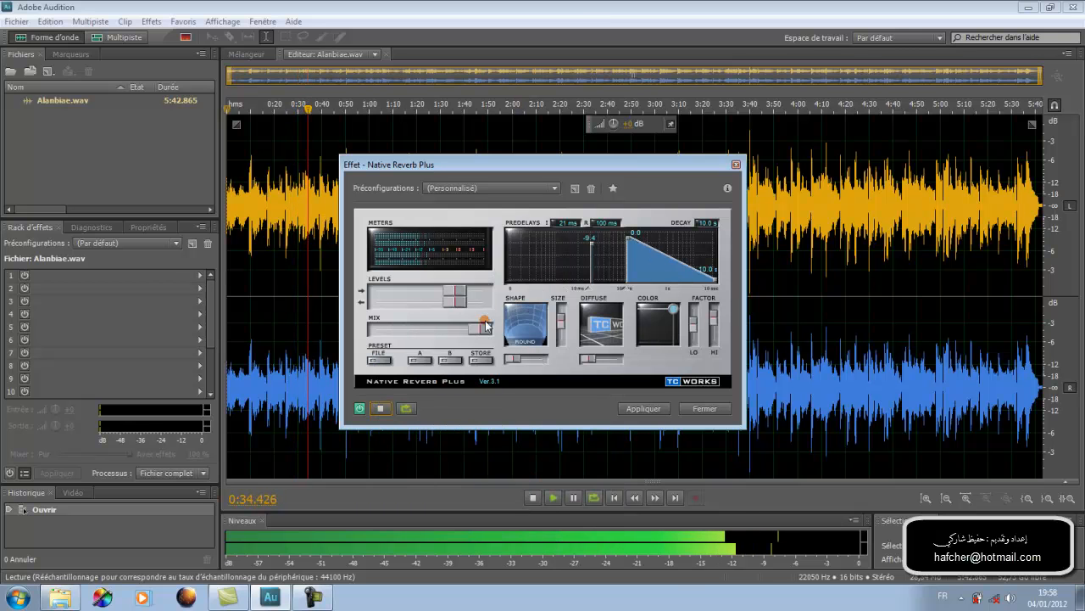
# - Try the Boom Box 02 reverb preset from the Effects group, stop the preview and close the effect without applying it
pyautogui.click(379, 360)
pyautogui.click(415, 434)
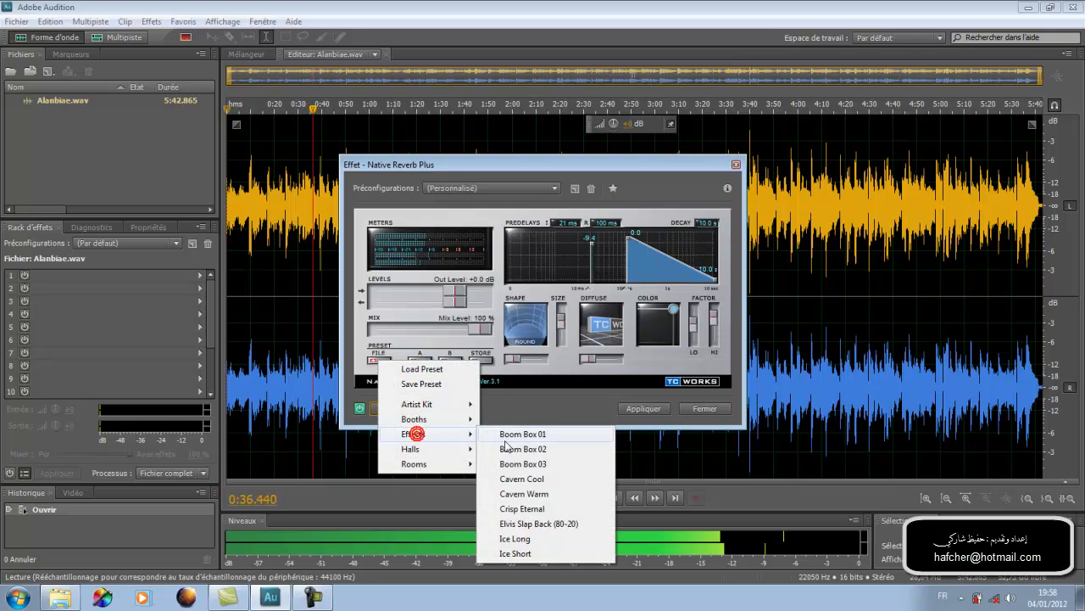
pyautogui.click(507, 445)
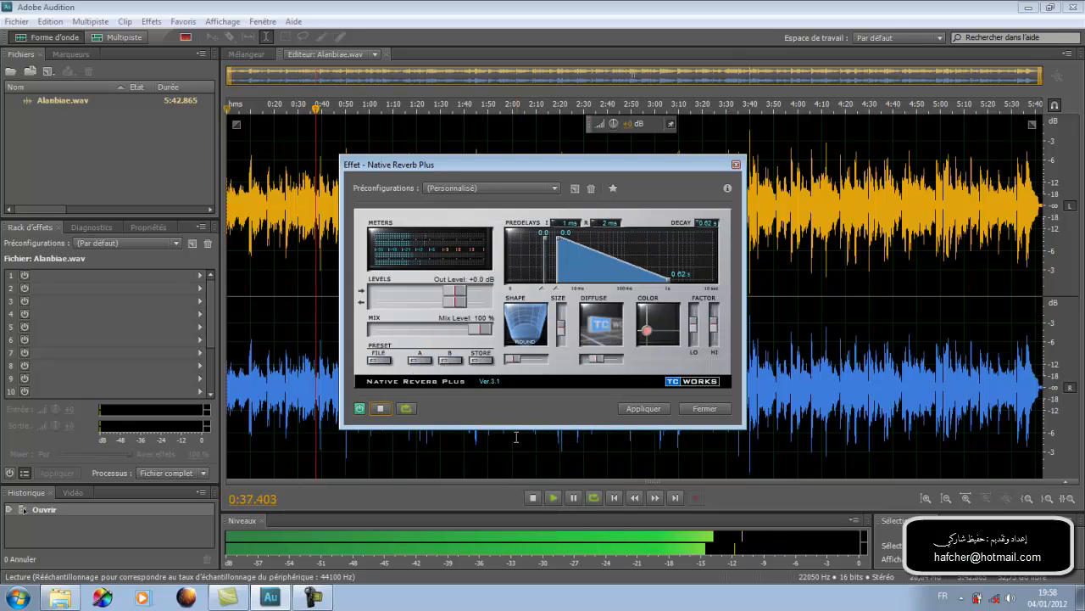
pyautogui.click(380, 408)
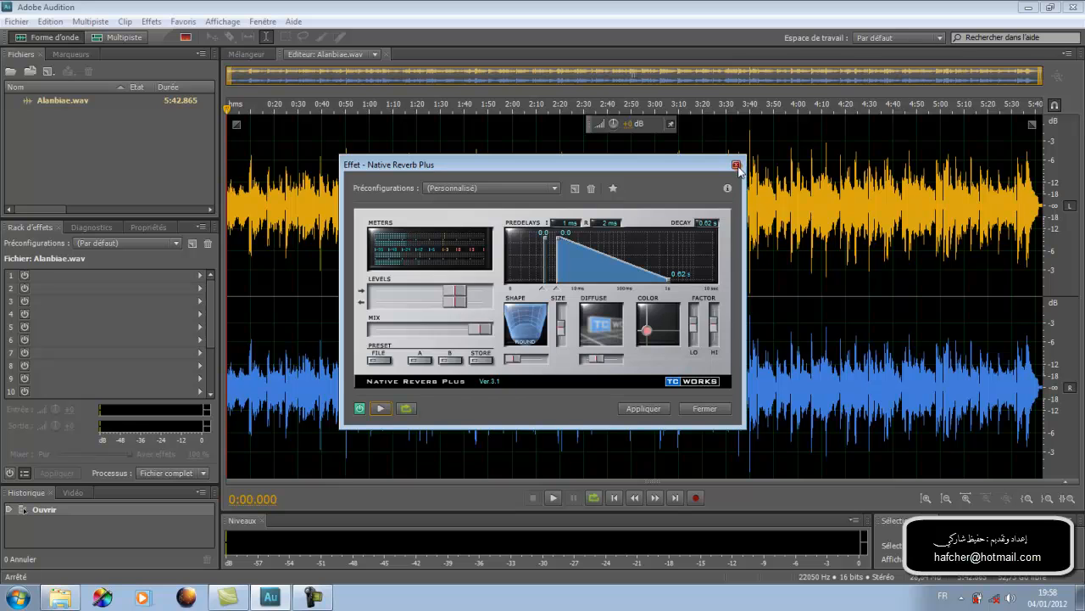
pyautogui.click(737, 166)
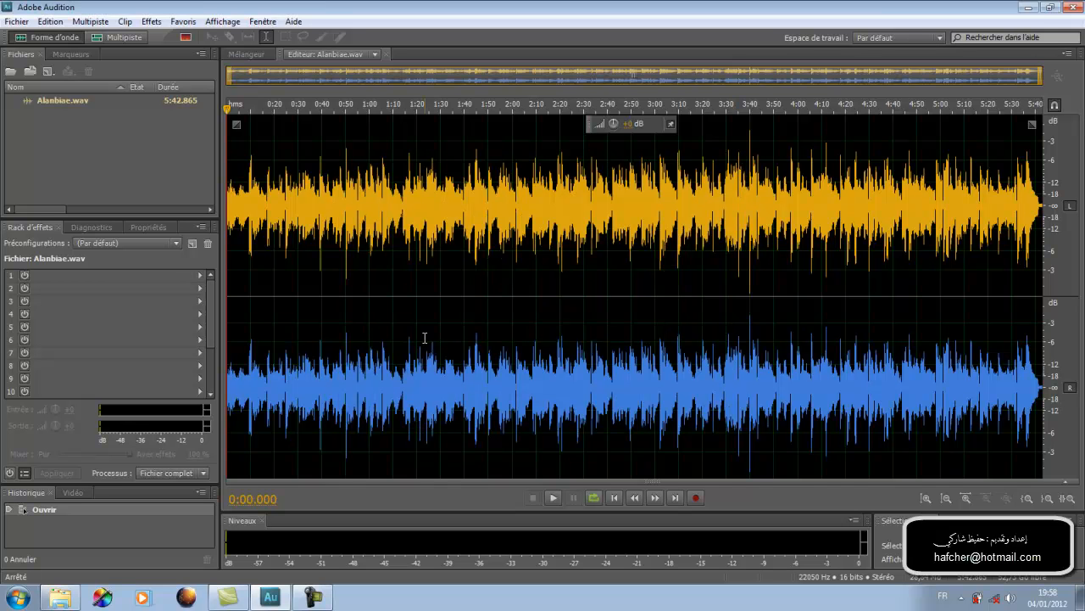